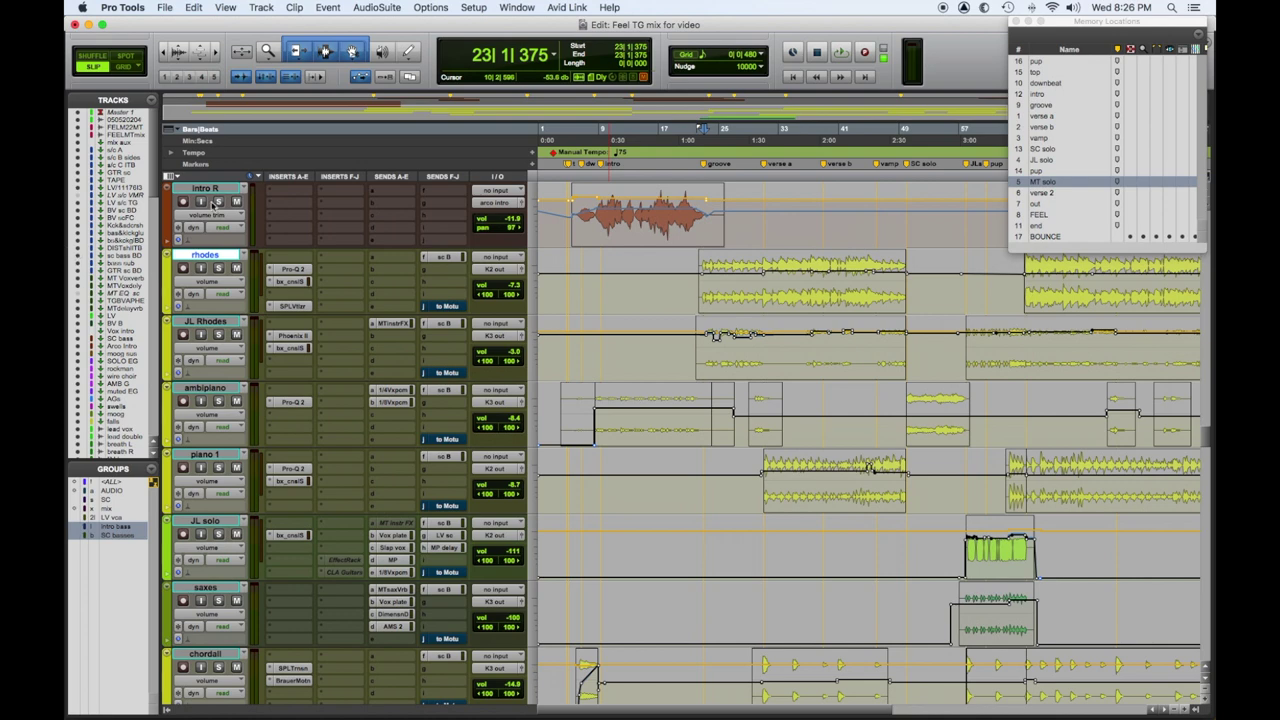
Solo and play the rhodes track while inspecting its Pro-Q 2, bx_console SSL 4000 E and SPL Vitalizer inserts.
left_click(219, 270)
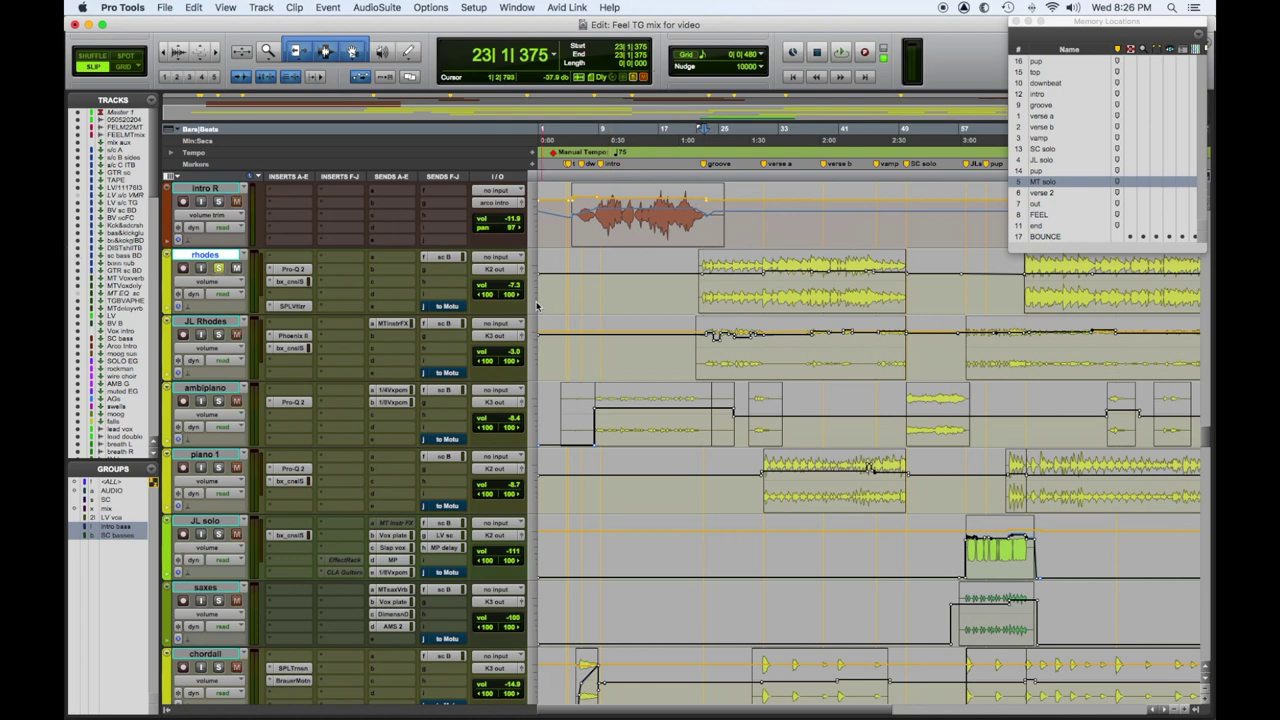
key("space")
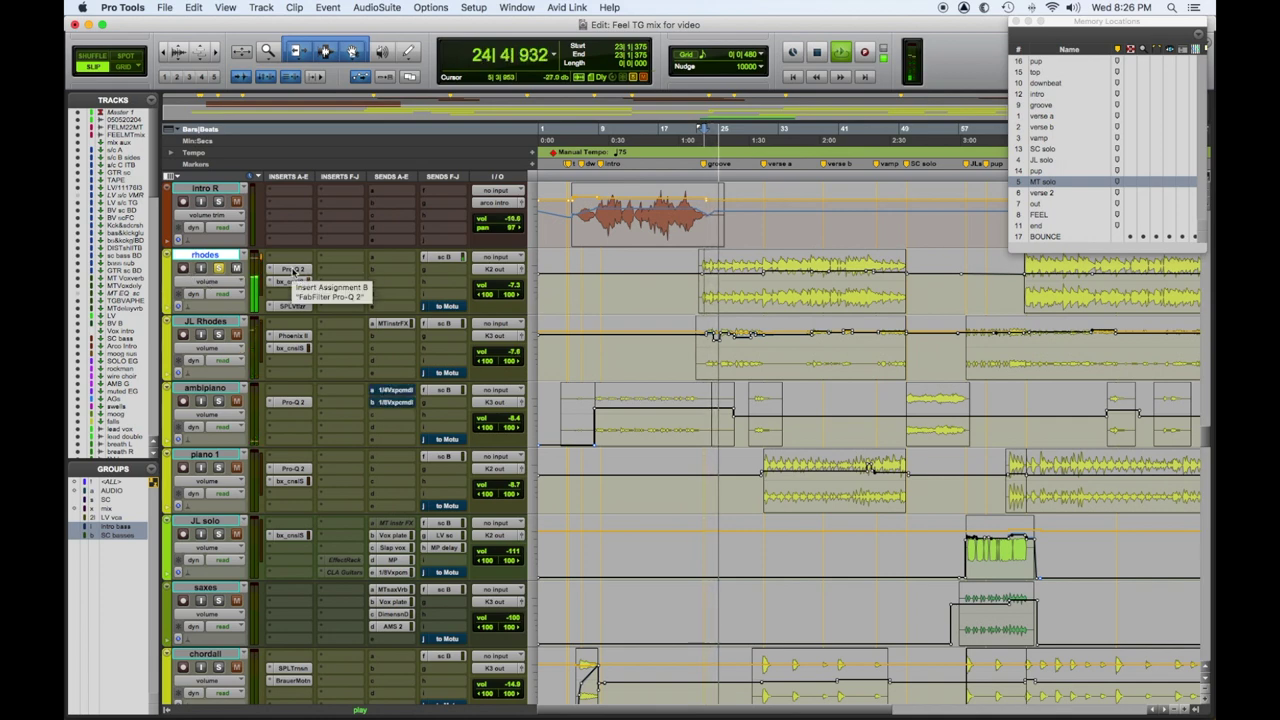
left_click(293, 270)
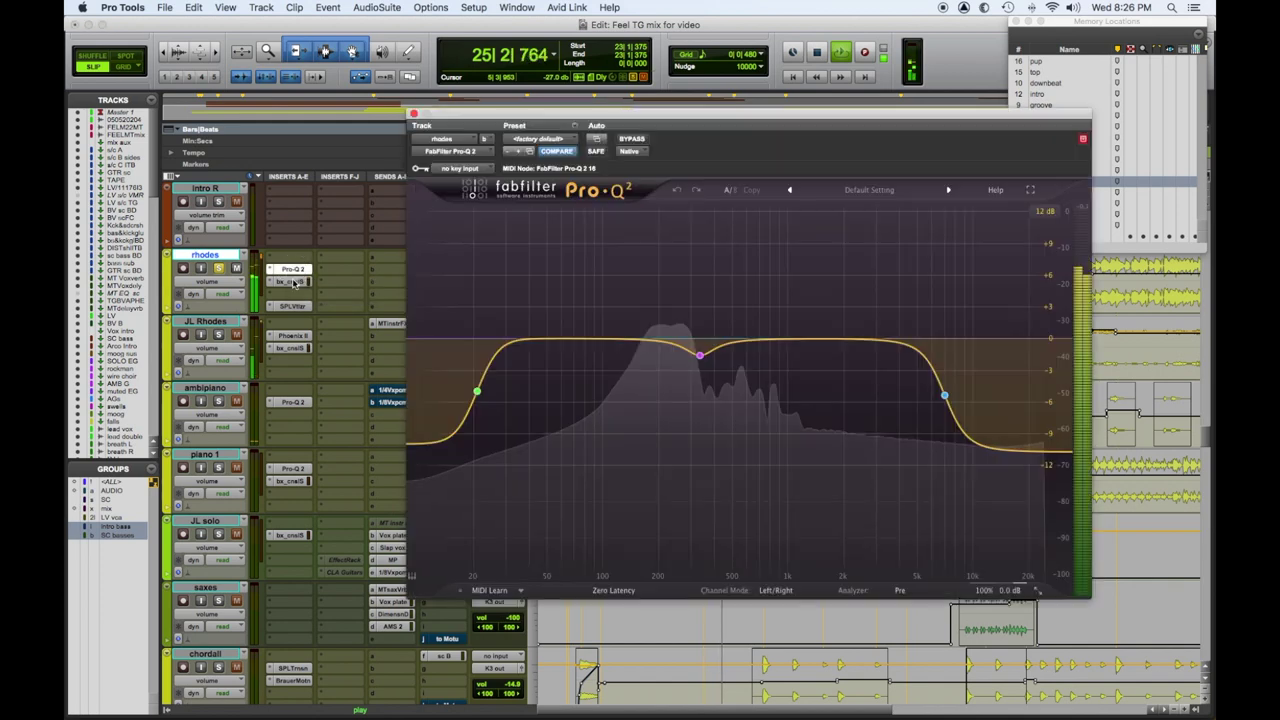
left_click(292, 282)
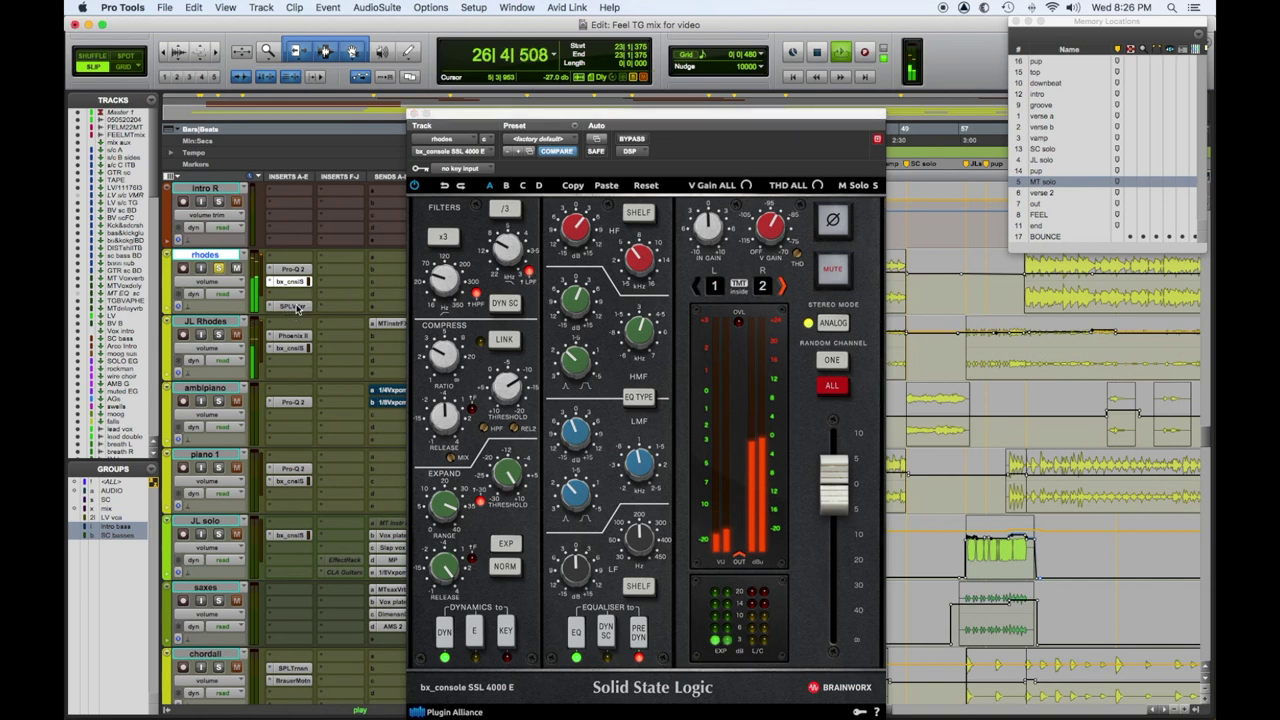
left_click(294, 306)
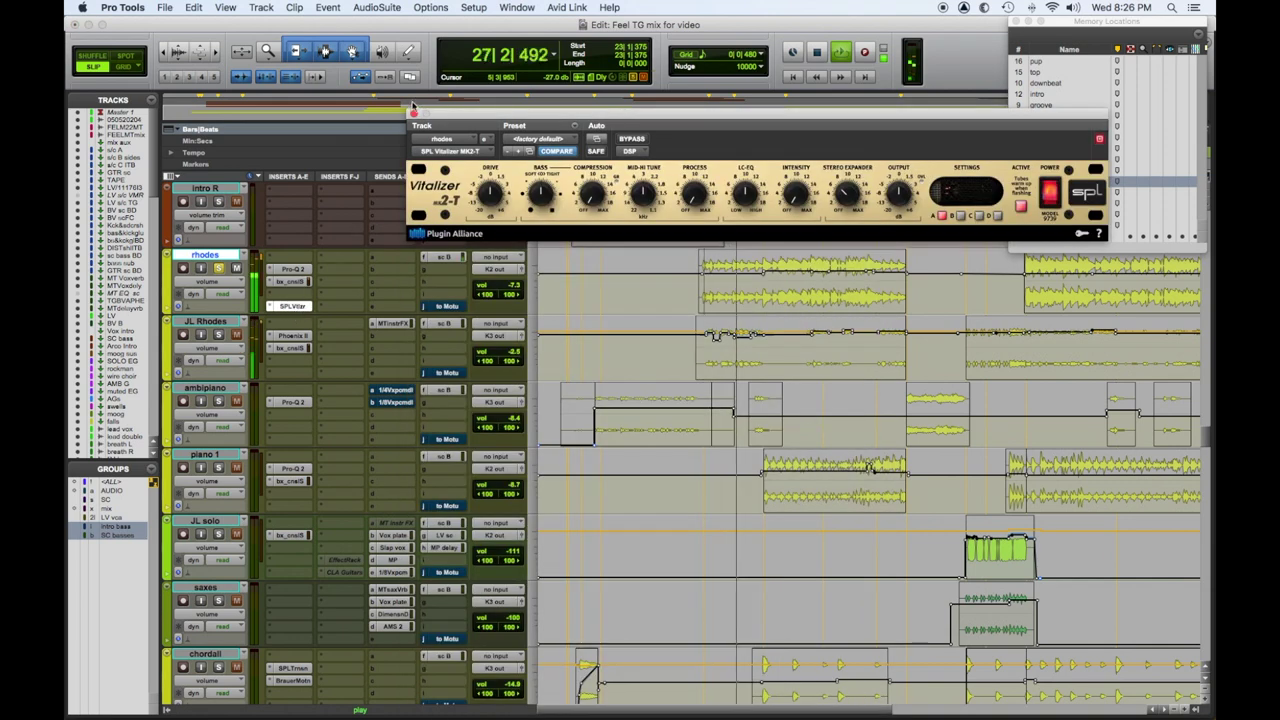
left_click(414, 112)
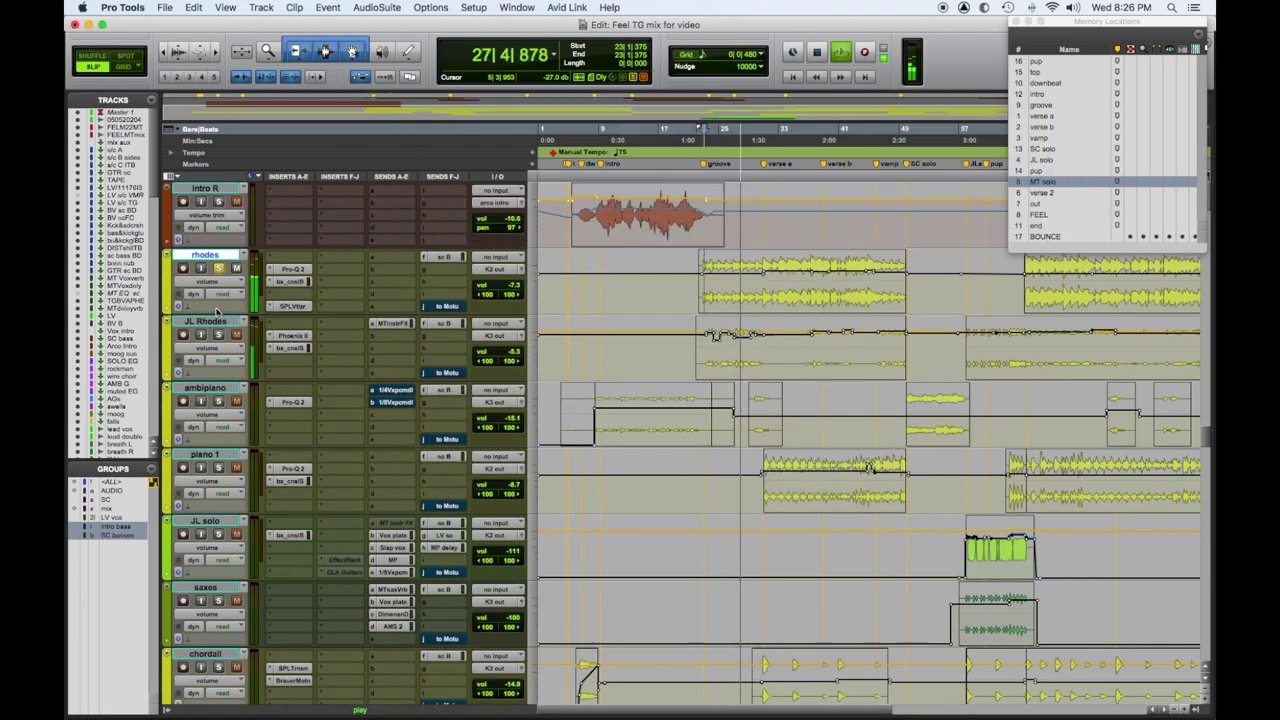
key("space")
Solo the JL Rhodes track, inspect its Phoenix II insert, and play the track on its own.
left_click(293, 336)
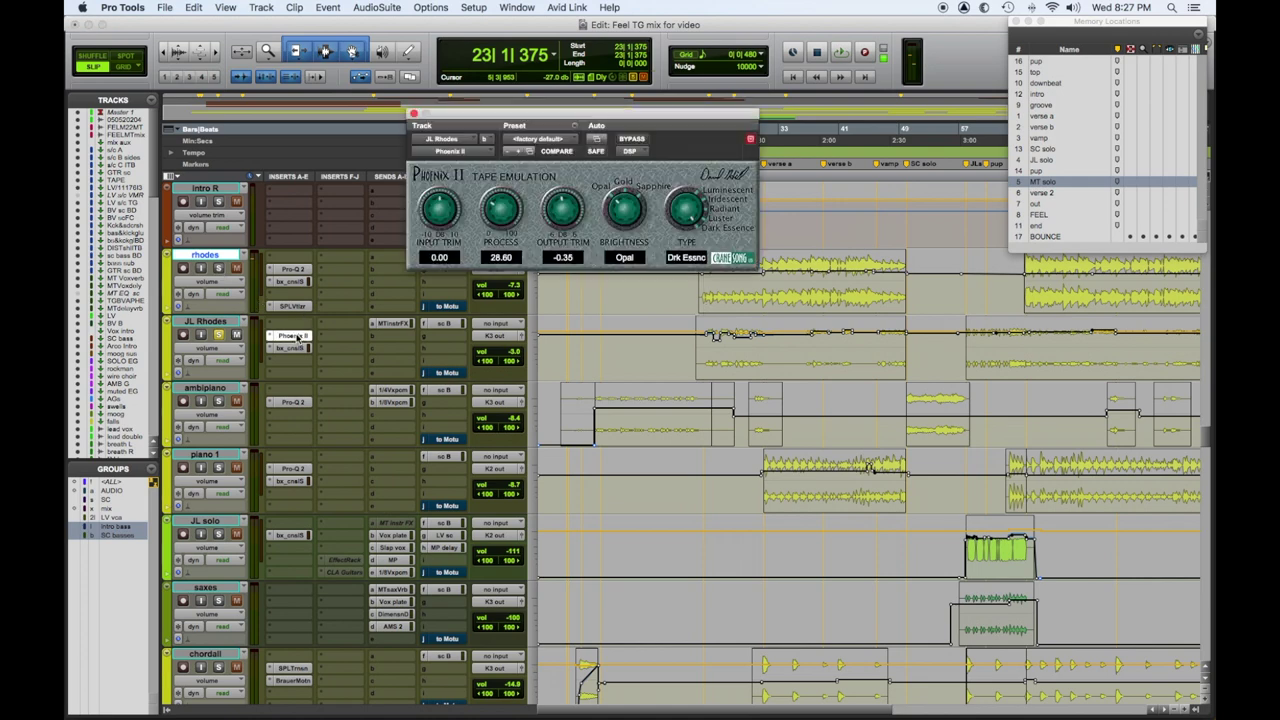
left_click(289, 348)
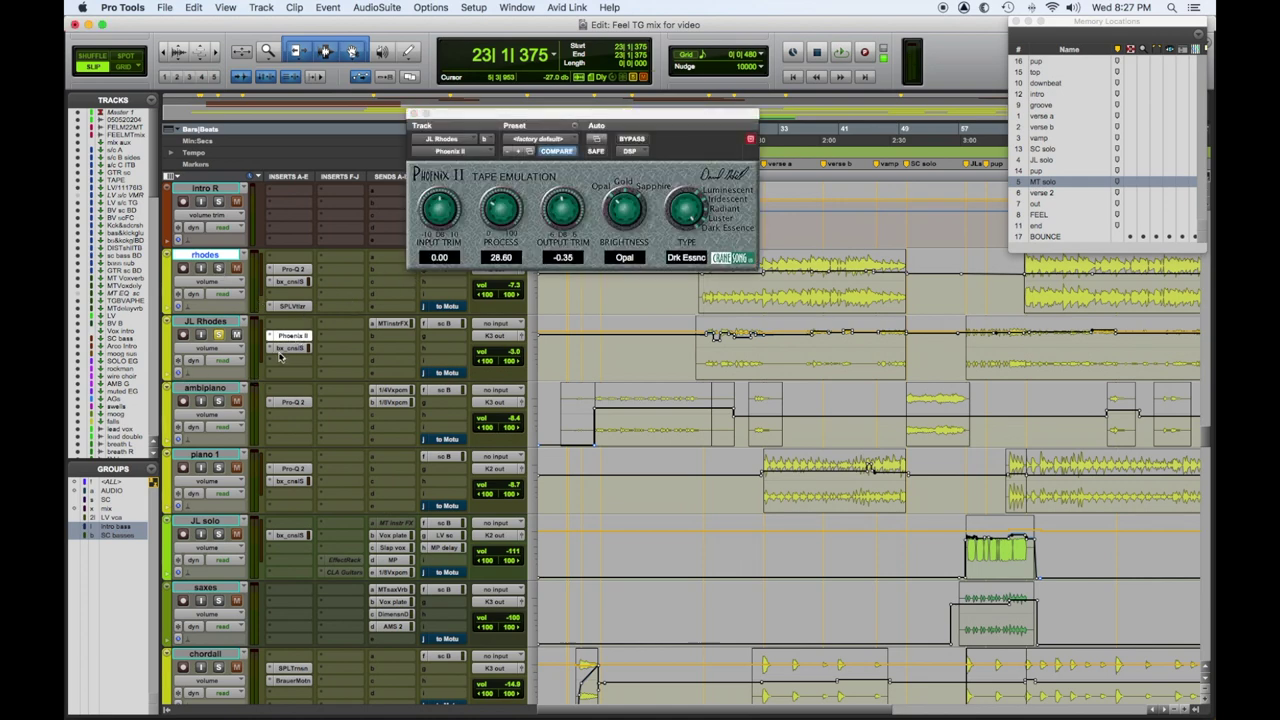
left_click(414, 113)
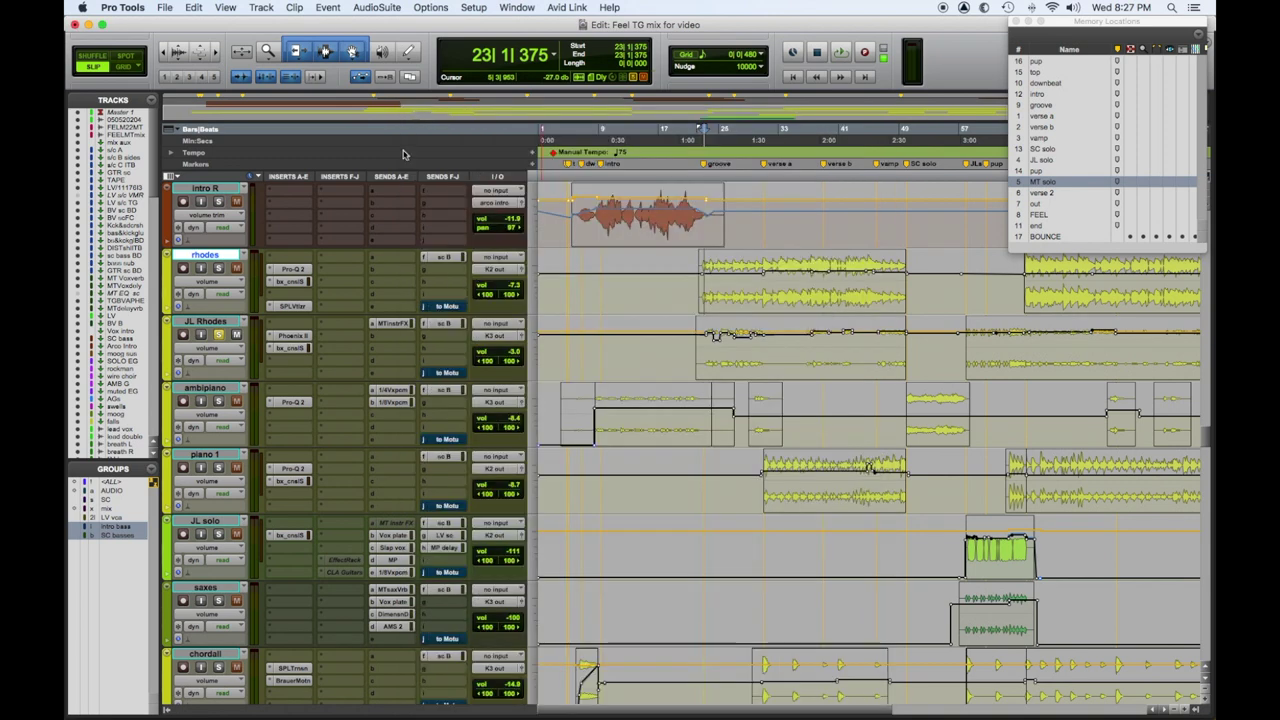
key("space")
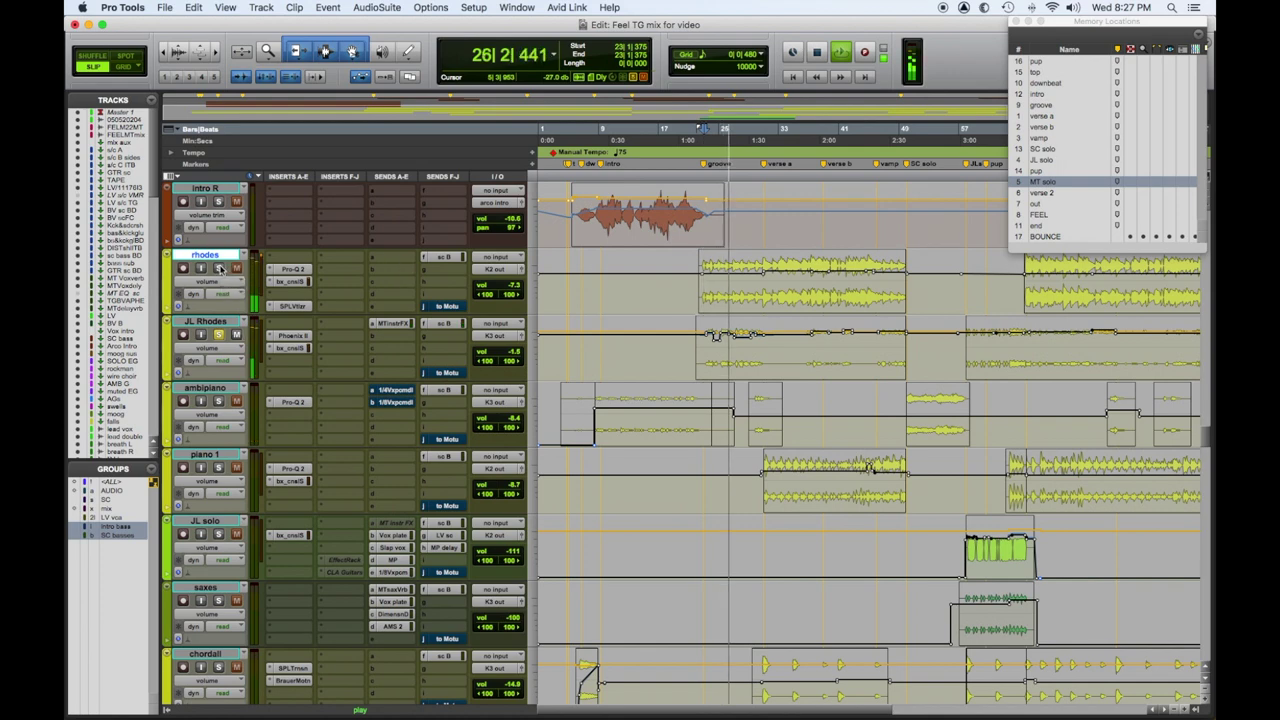
key("space")
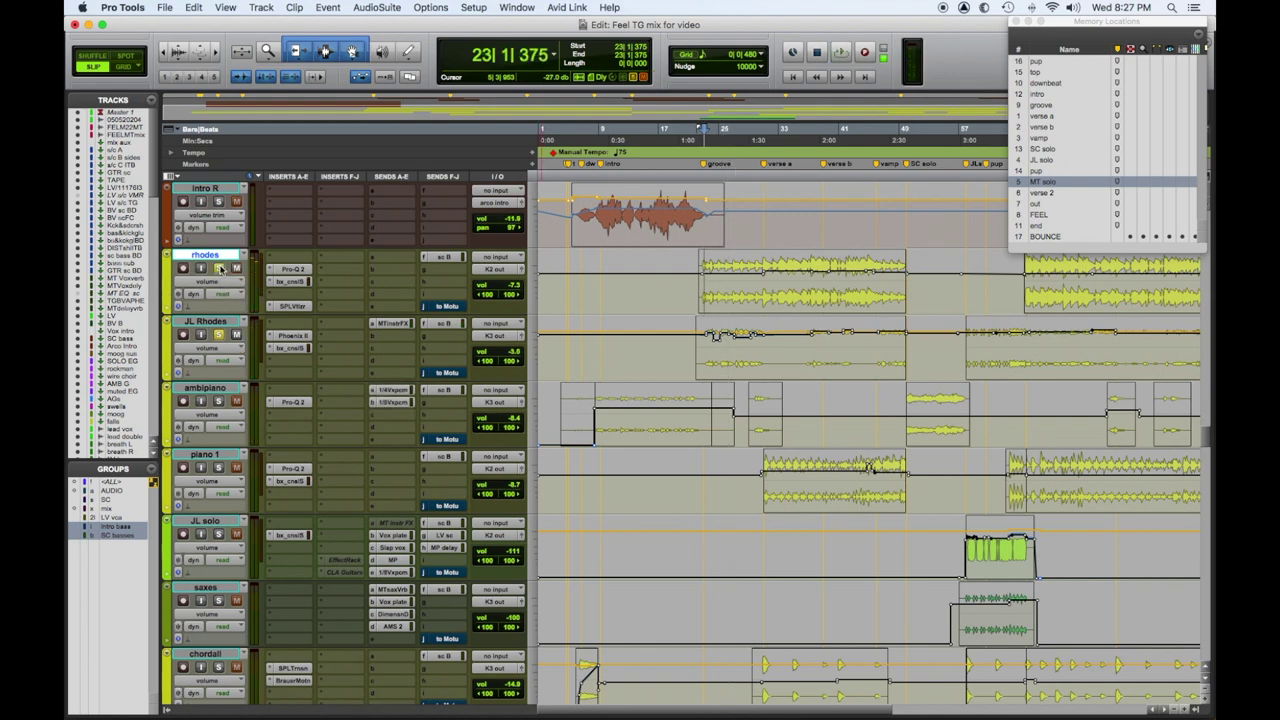
Audition rhodes and JL Rhodes together, adding ambipiano and piano 1 to the solos with playback from bar 29.
key("space")
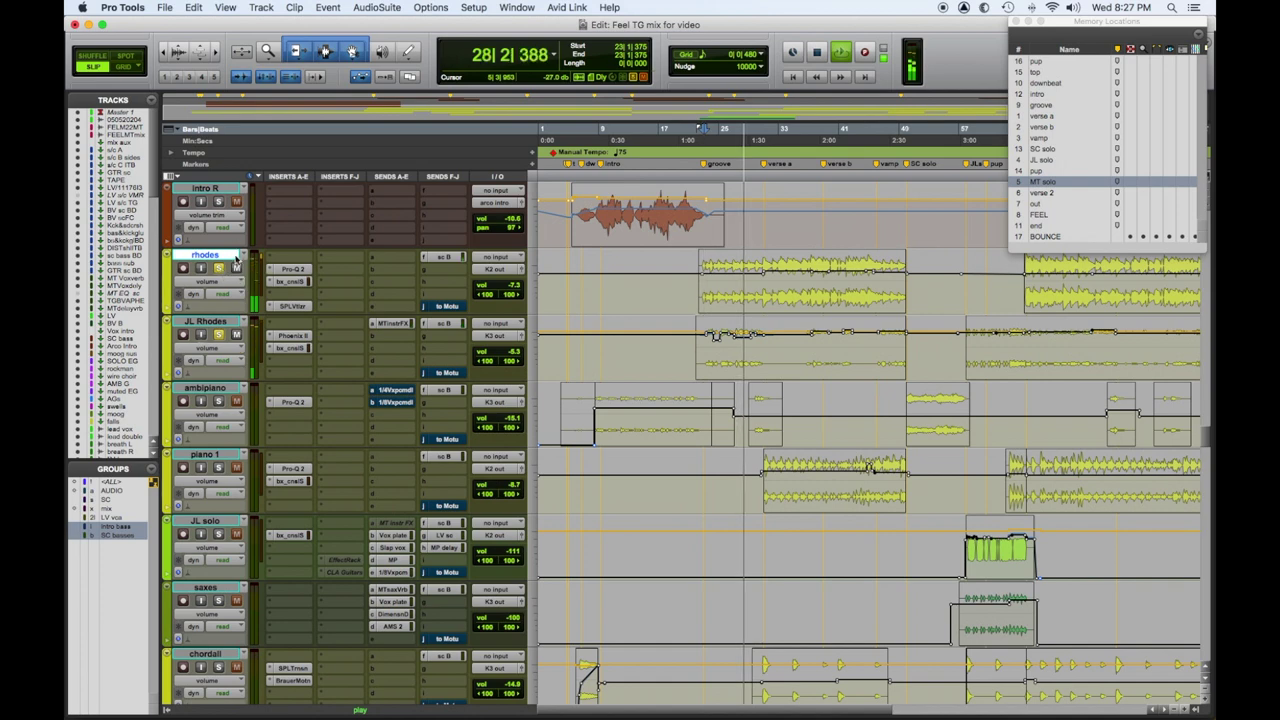
left_click(219, 401)
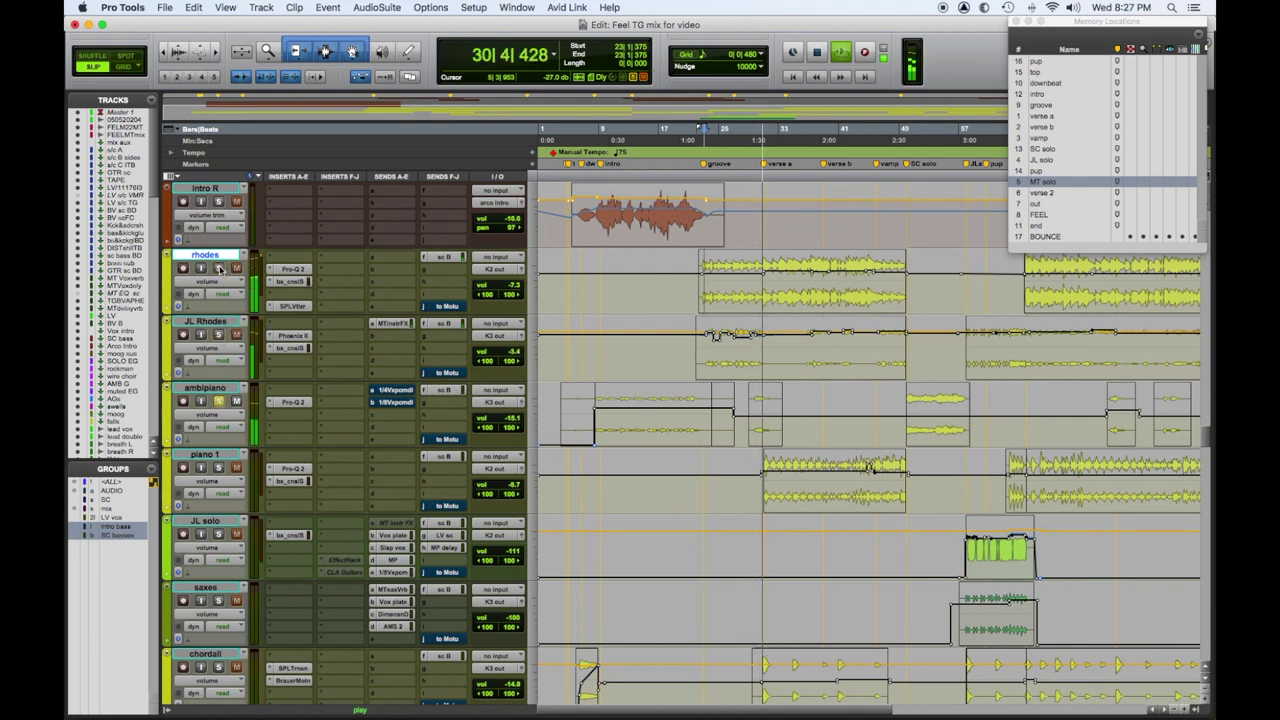
left_click(747, 421)
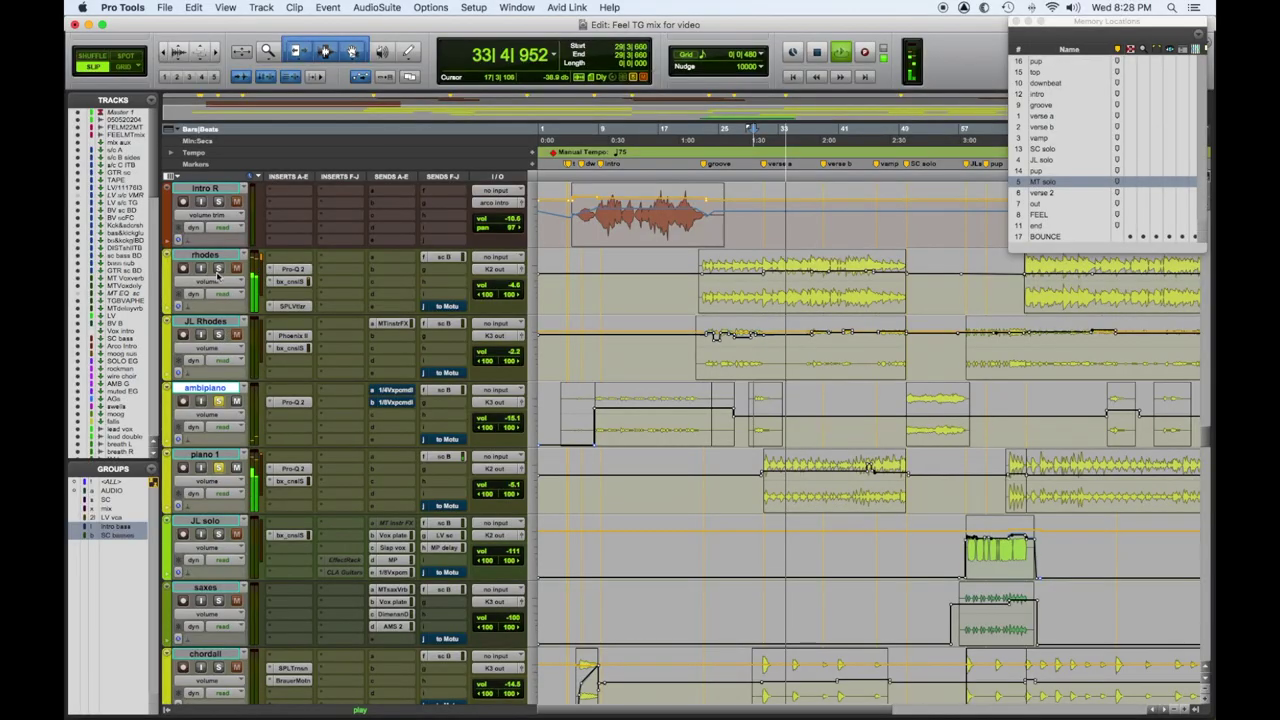
left_click(219, 270)
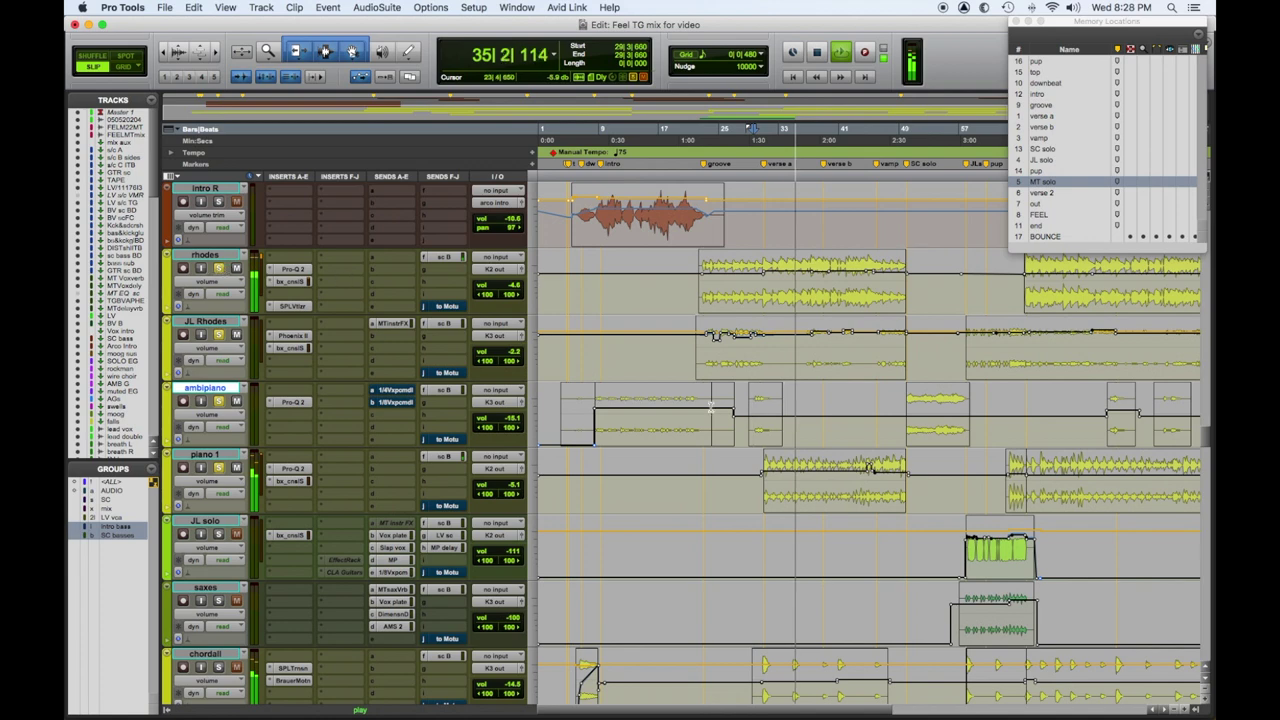
Solo the chordall track, listen to it, and stop playback.
scroll(711, 407, "down", 4)
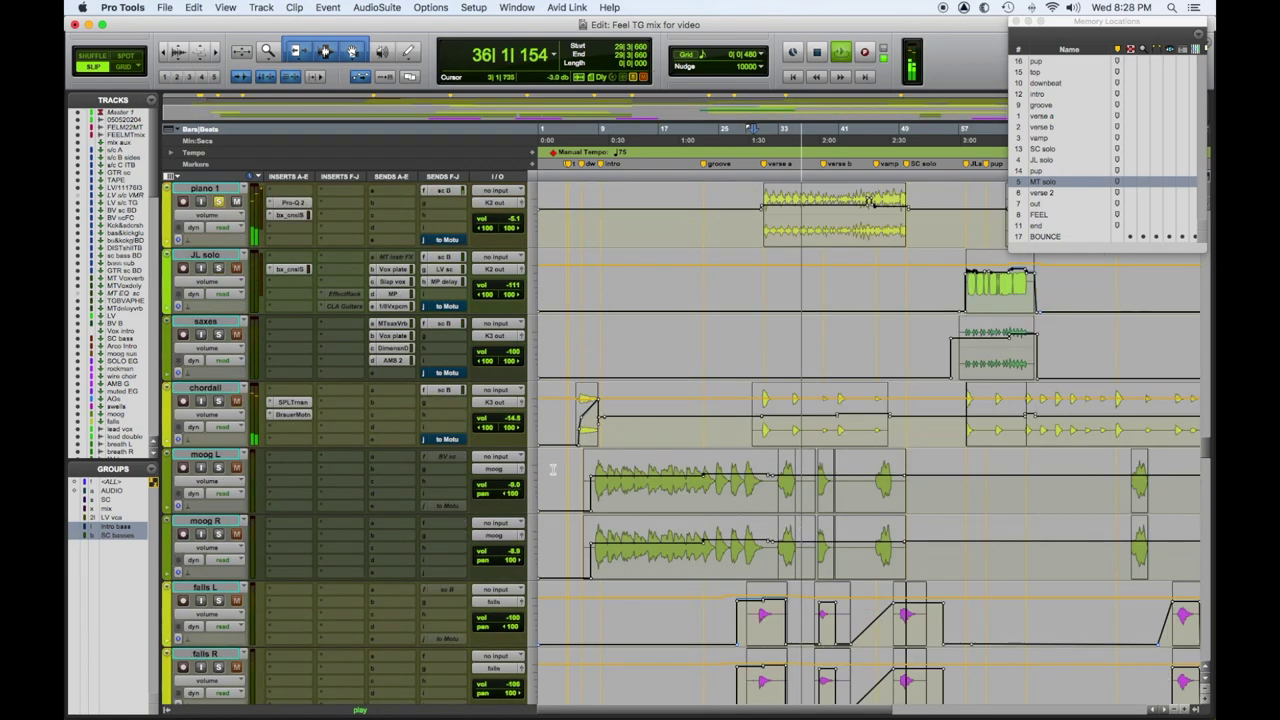
left_click(218, 401)
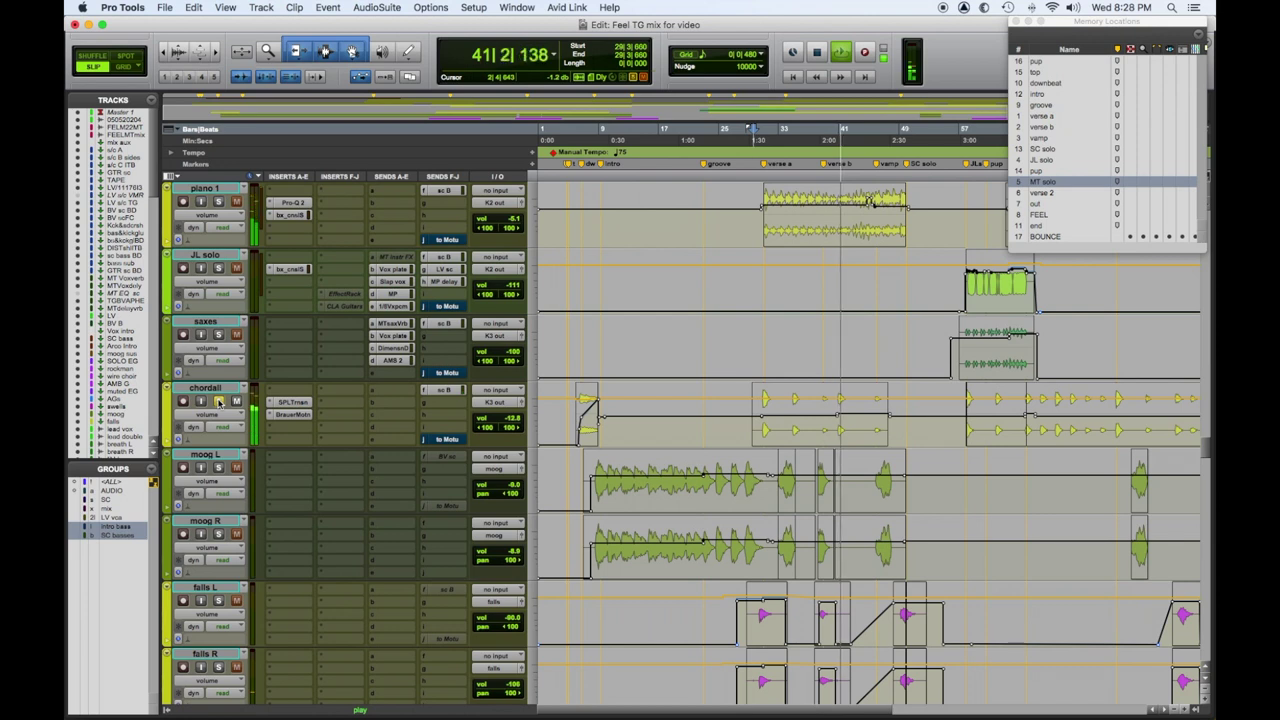
key("space")
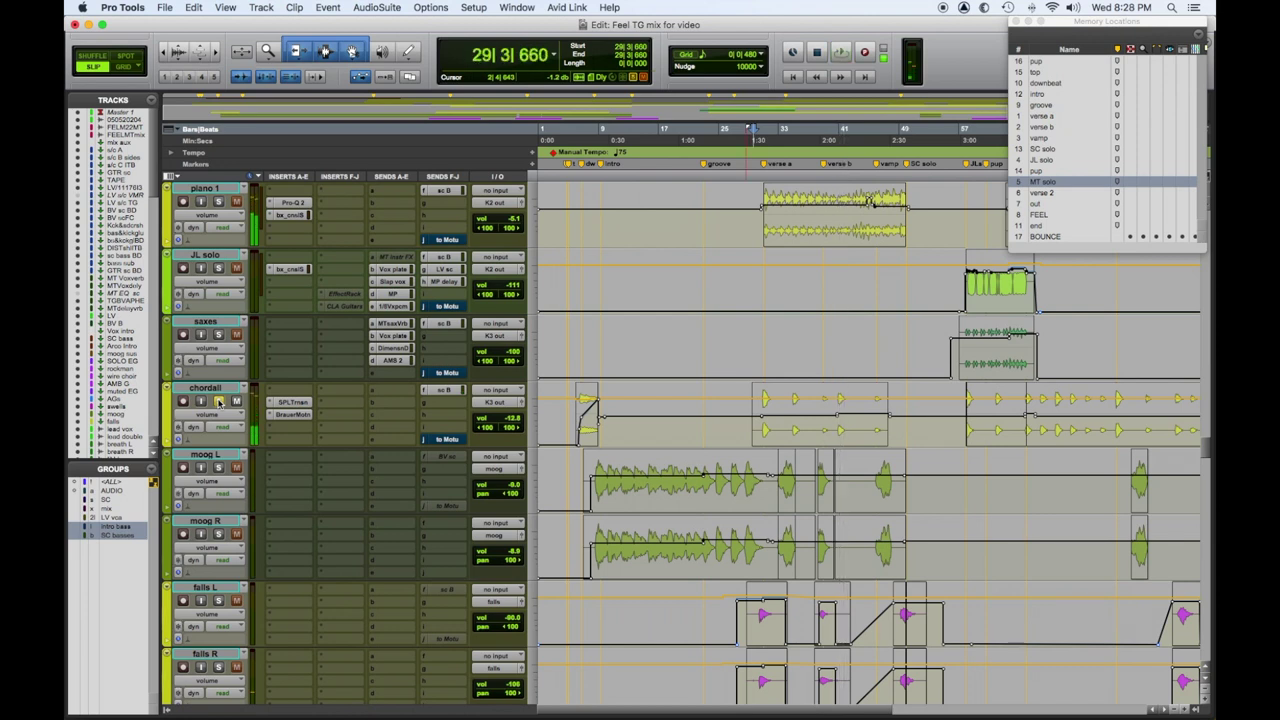
Solo moog L and moog R, play them from bar 24, and add falls L and falls R to the solos.
left_click(218, 468, "alt")
left_click(224, 538)
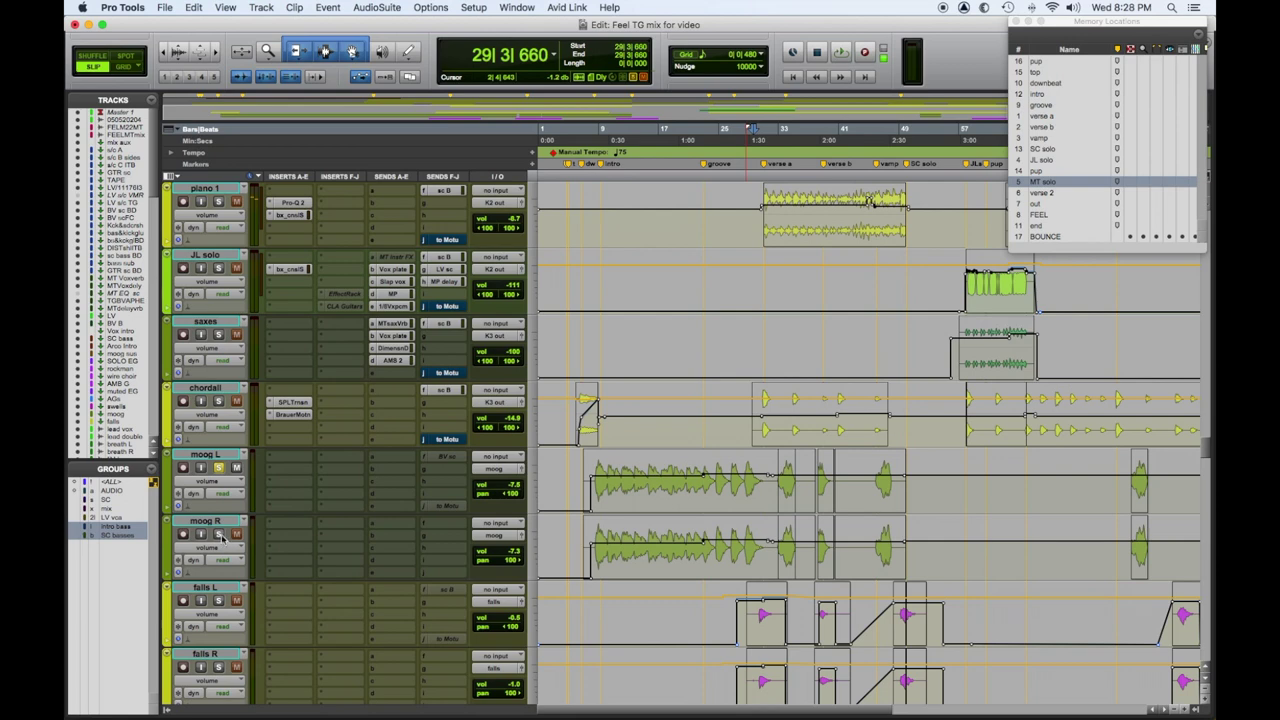
left_click(716, 468)
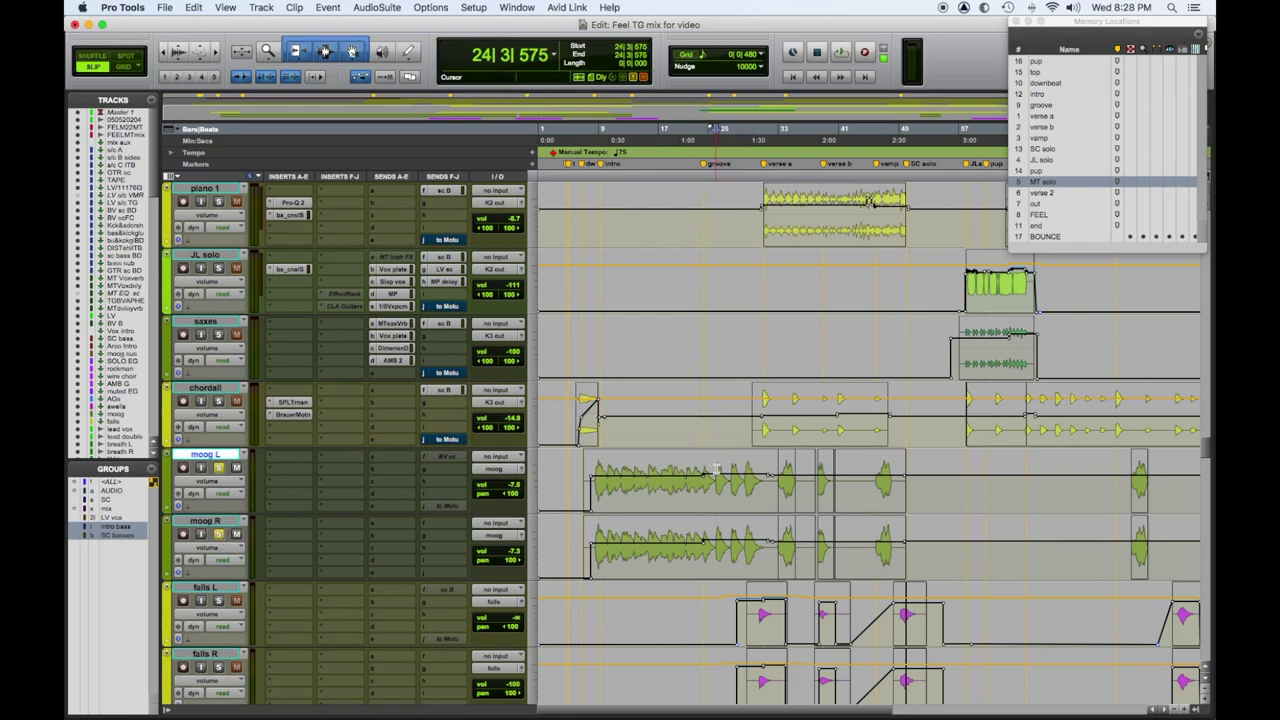
scroll(726, 483, "down", 2)
key("space")
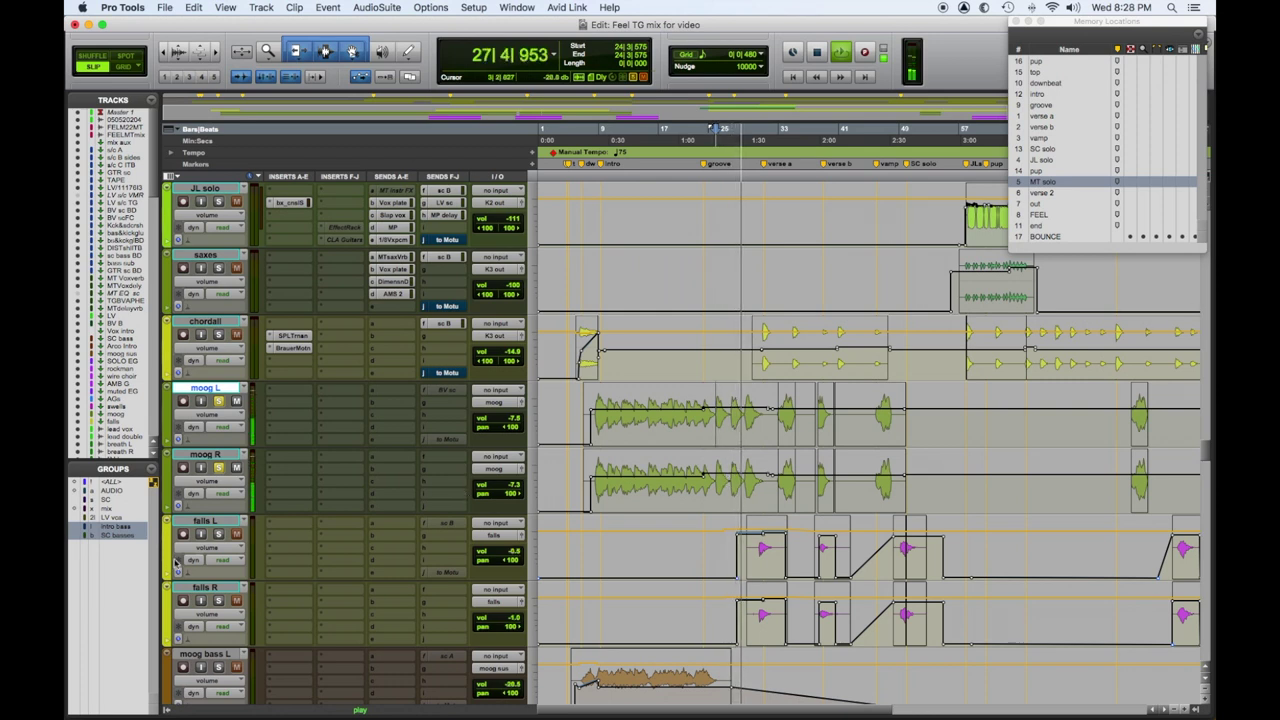
left_click(219, 535)
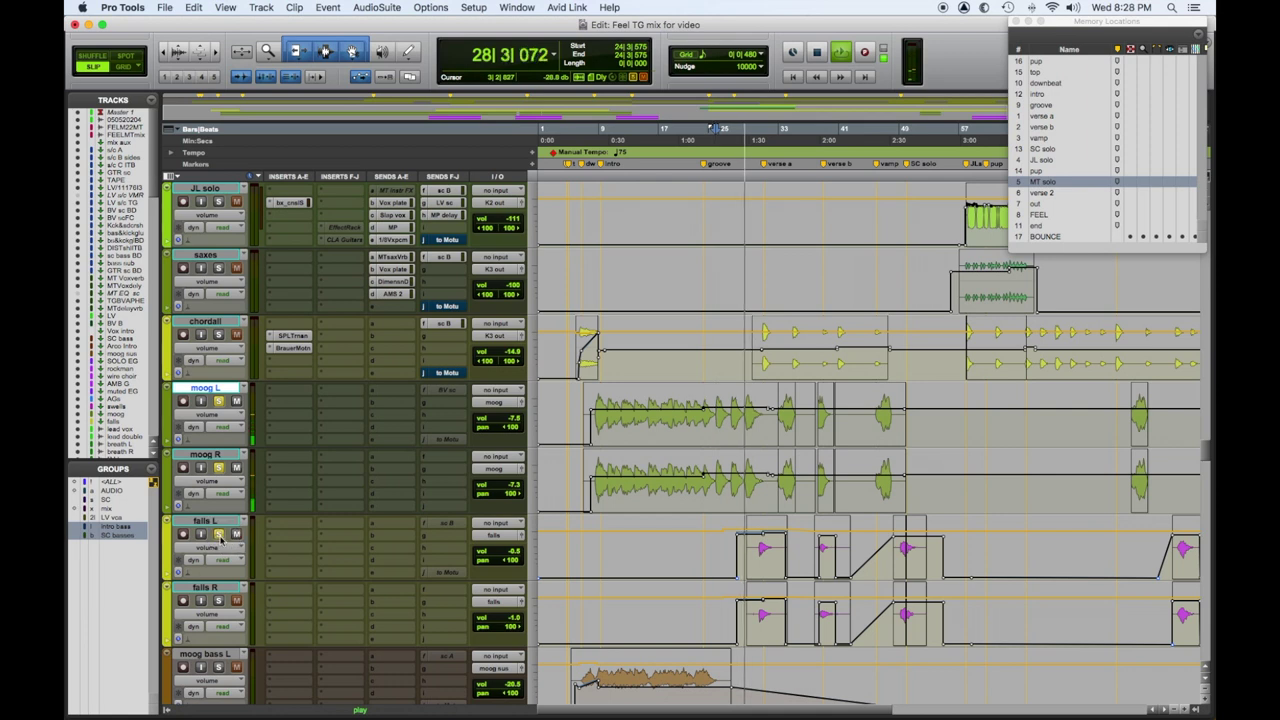
left_click(220, 600)
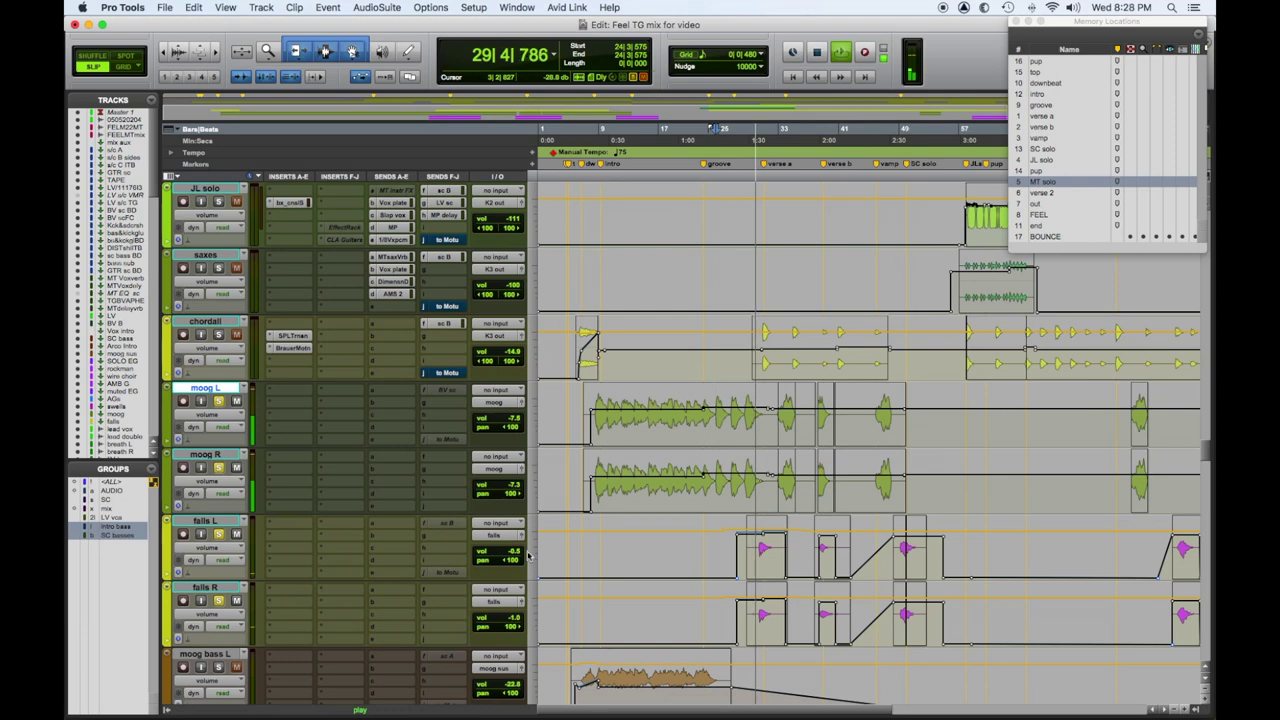
Add the tracks from rhodes through chordall to the soloed moog and falls tracks and play the group from bar 24.
scroll(573, 566, "up", 3)
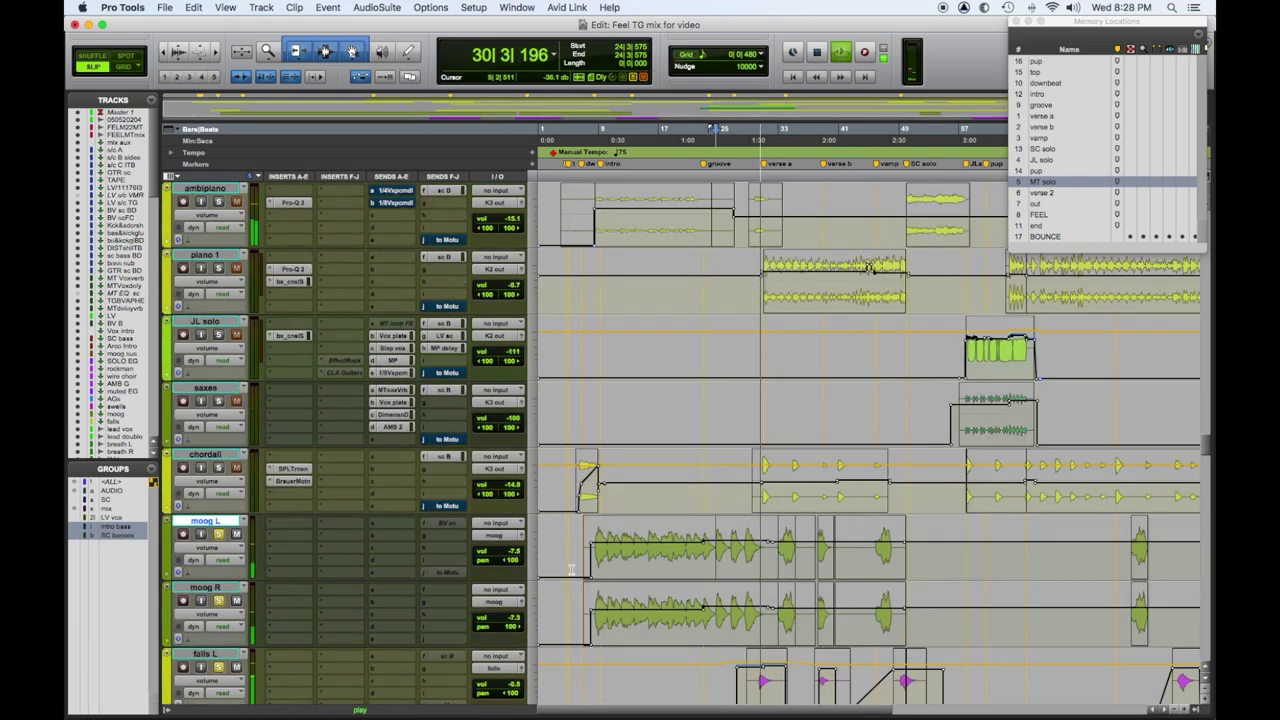
scroll(480, 582, "up", 3)
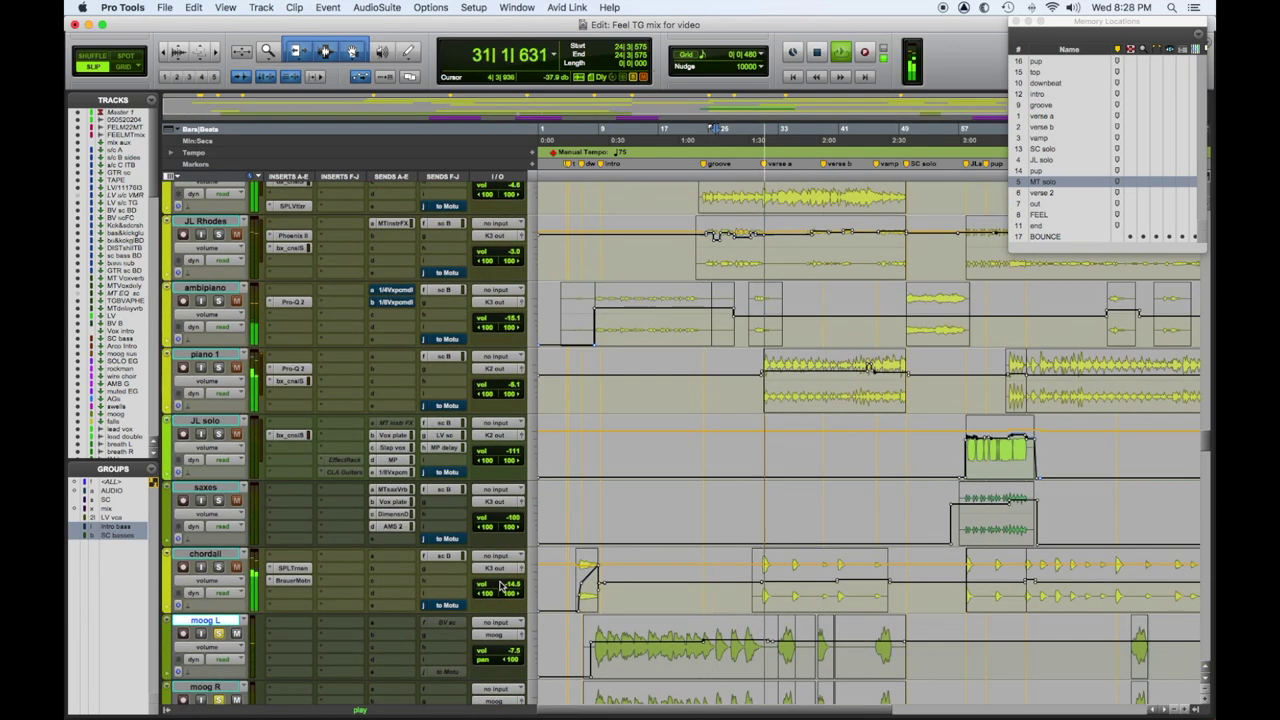
scroll(503, 586, "up", 5)
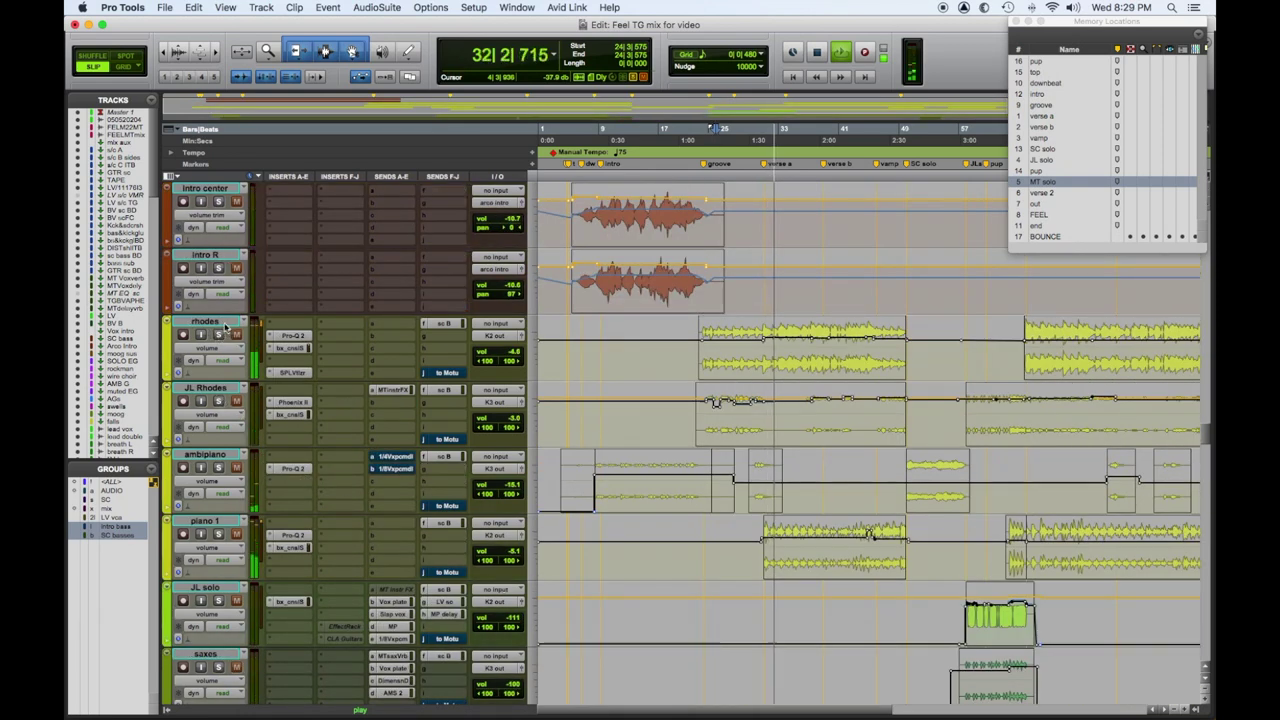
key("space")
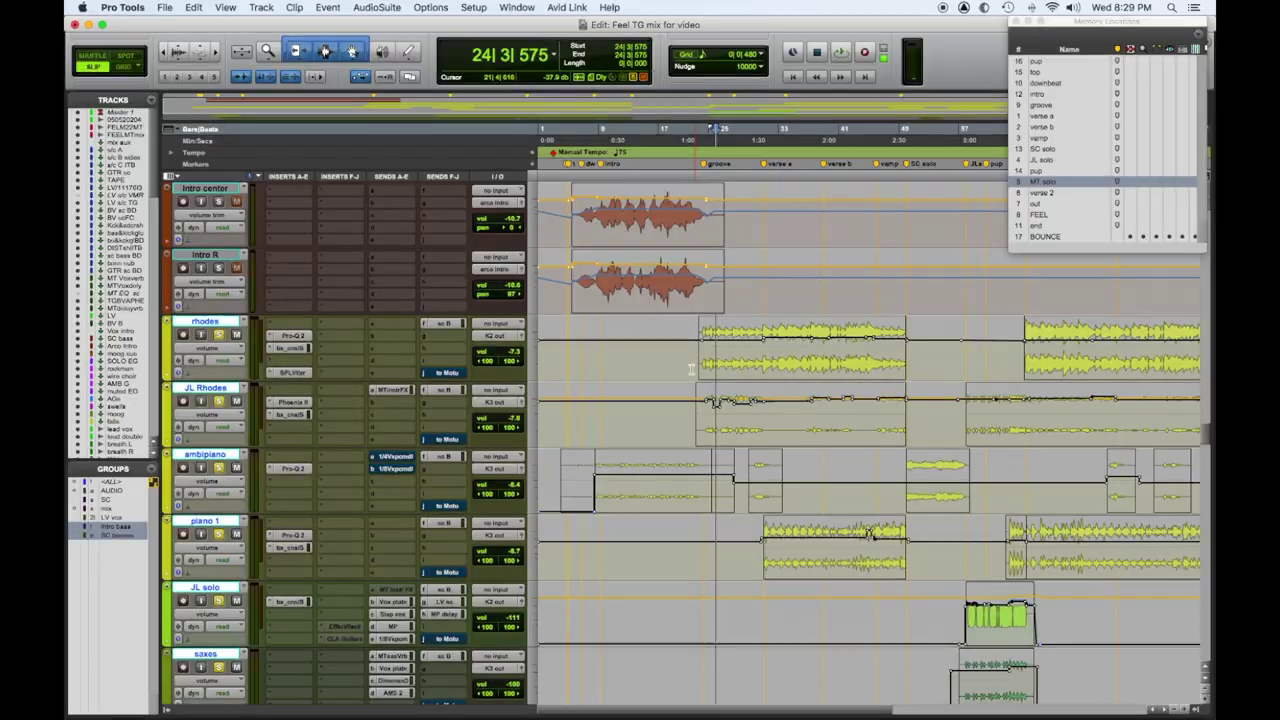
key("space")
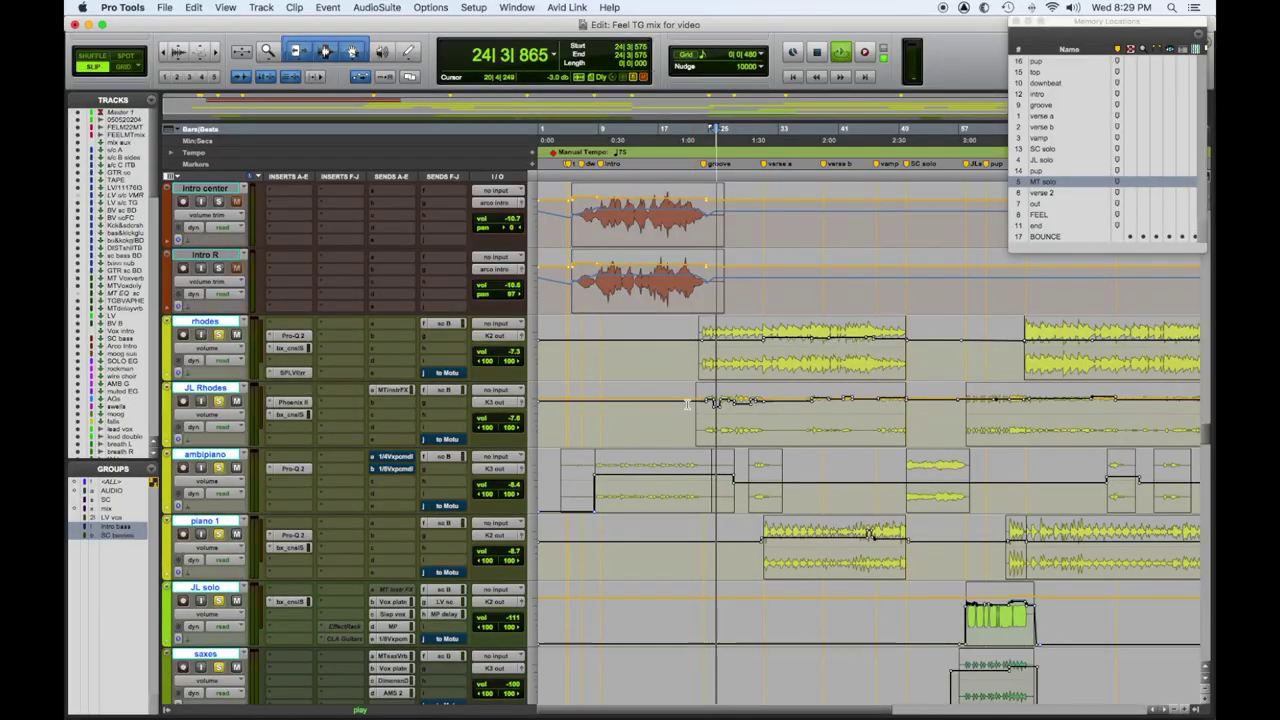
scroll(687, 404, "down", 10)
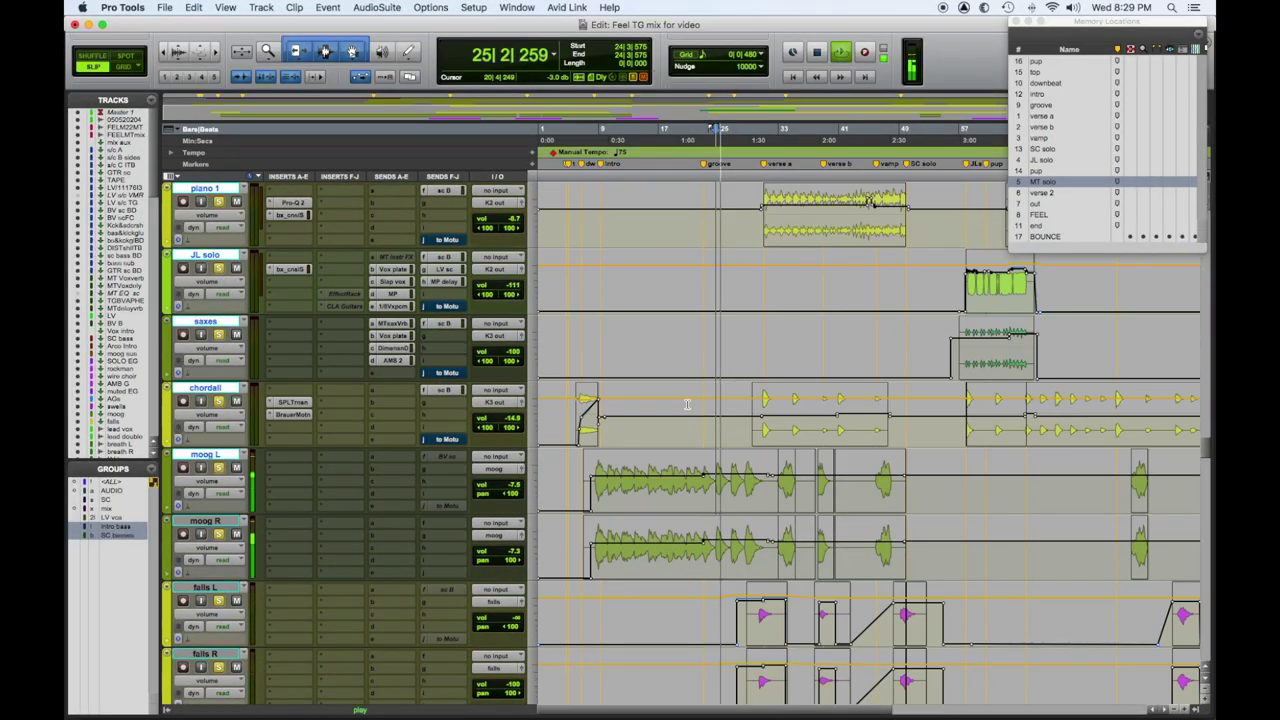
scroll(687, 404, "down", 10)
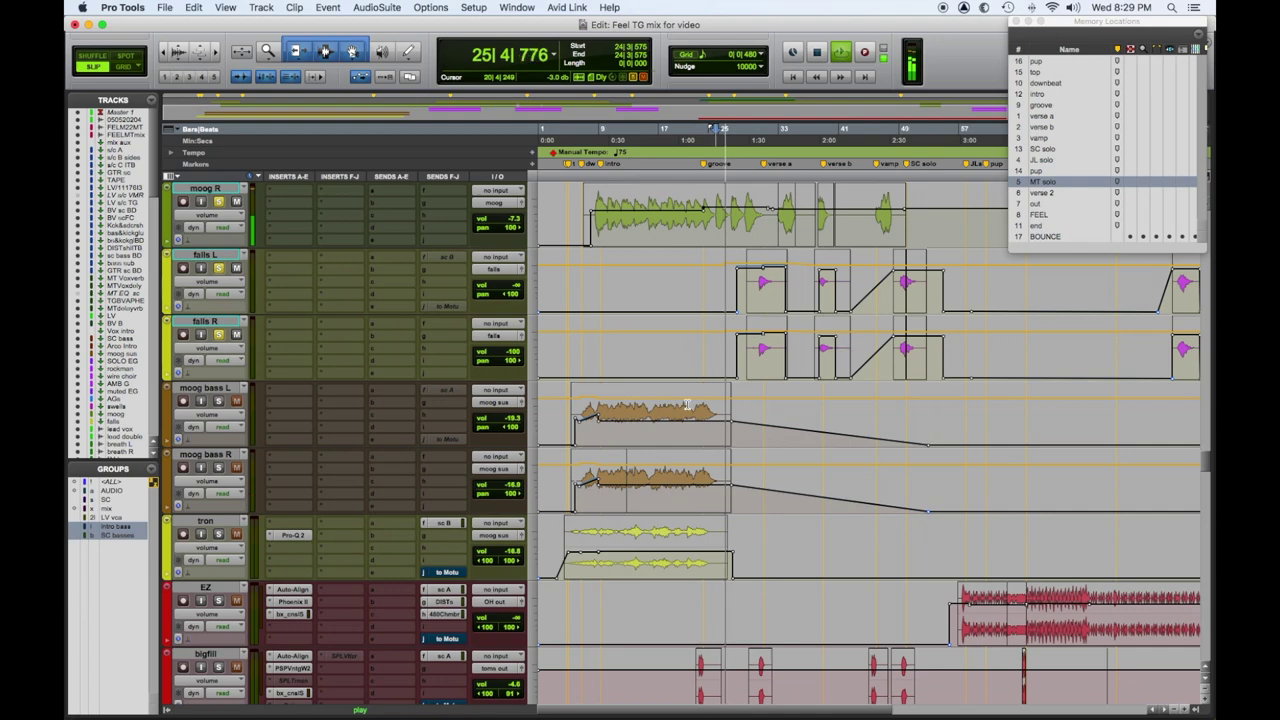
scroll(687, 404, "up", 10)
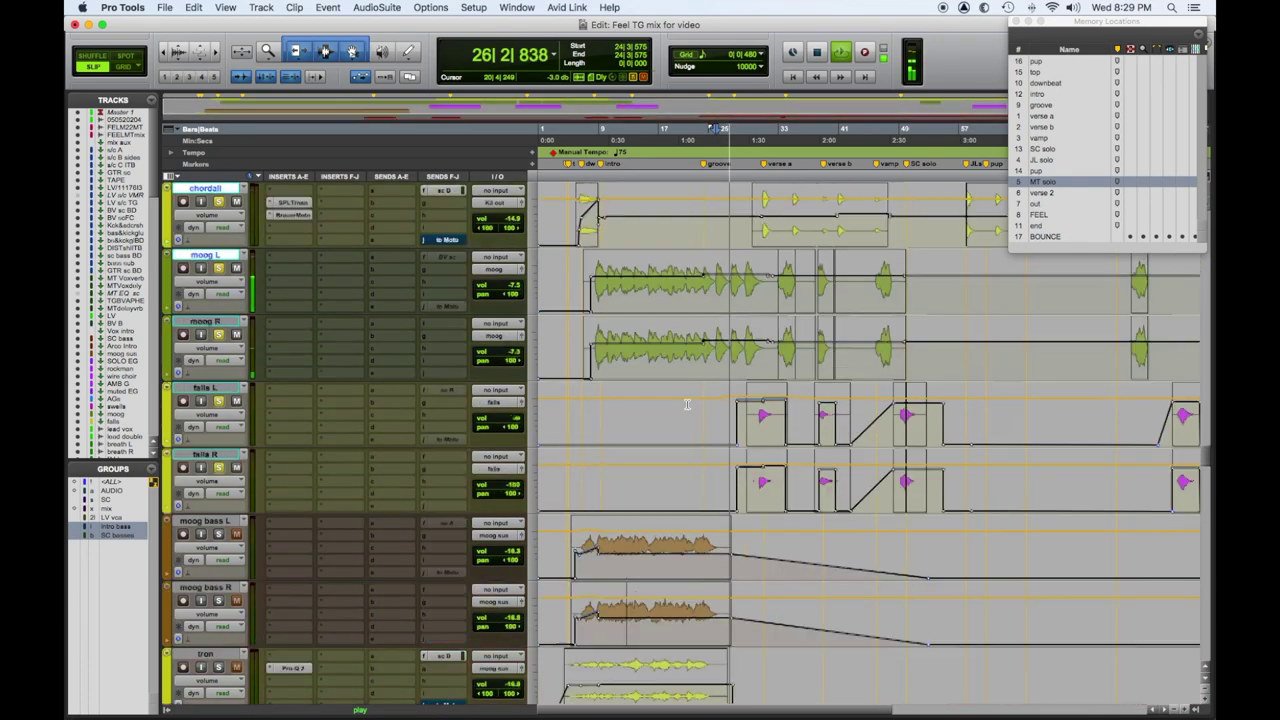
scroll(687, 404, "up", 4)
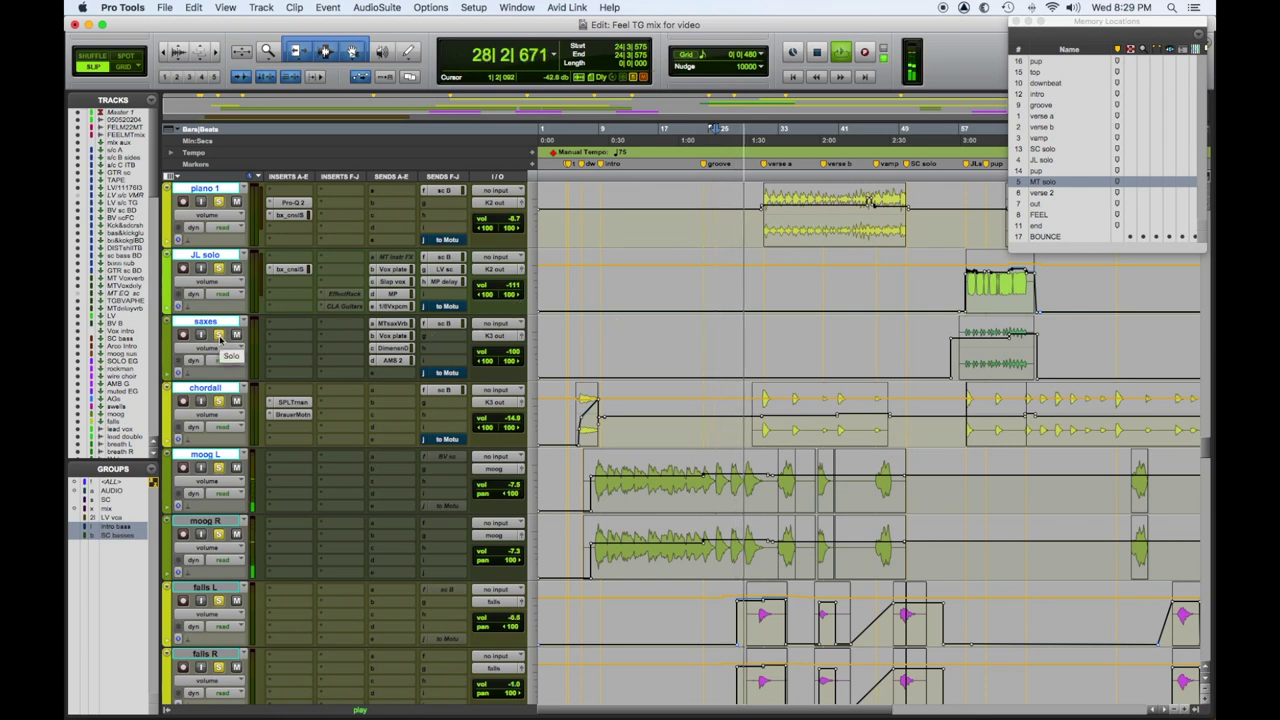
Clear all solos, solo the chordall track, and play it from bar 5.
left_click(218, 534)
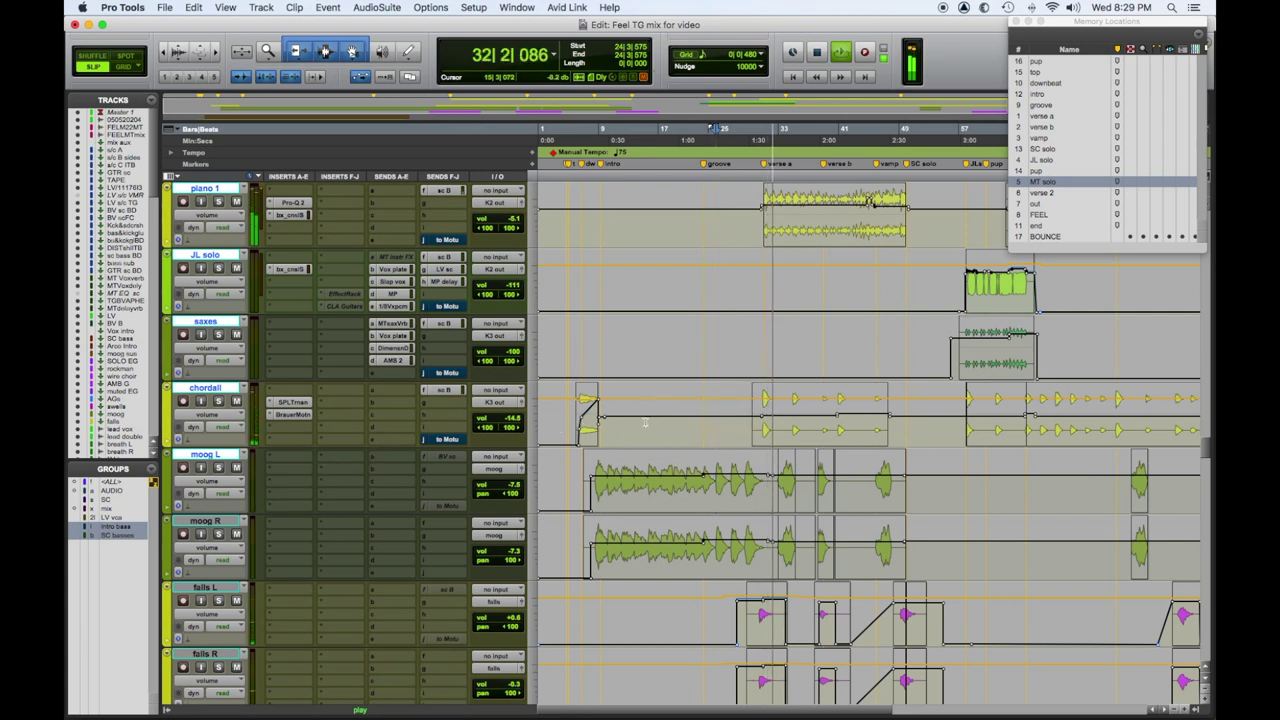
left_click(571, 410)
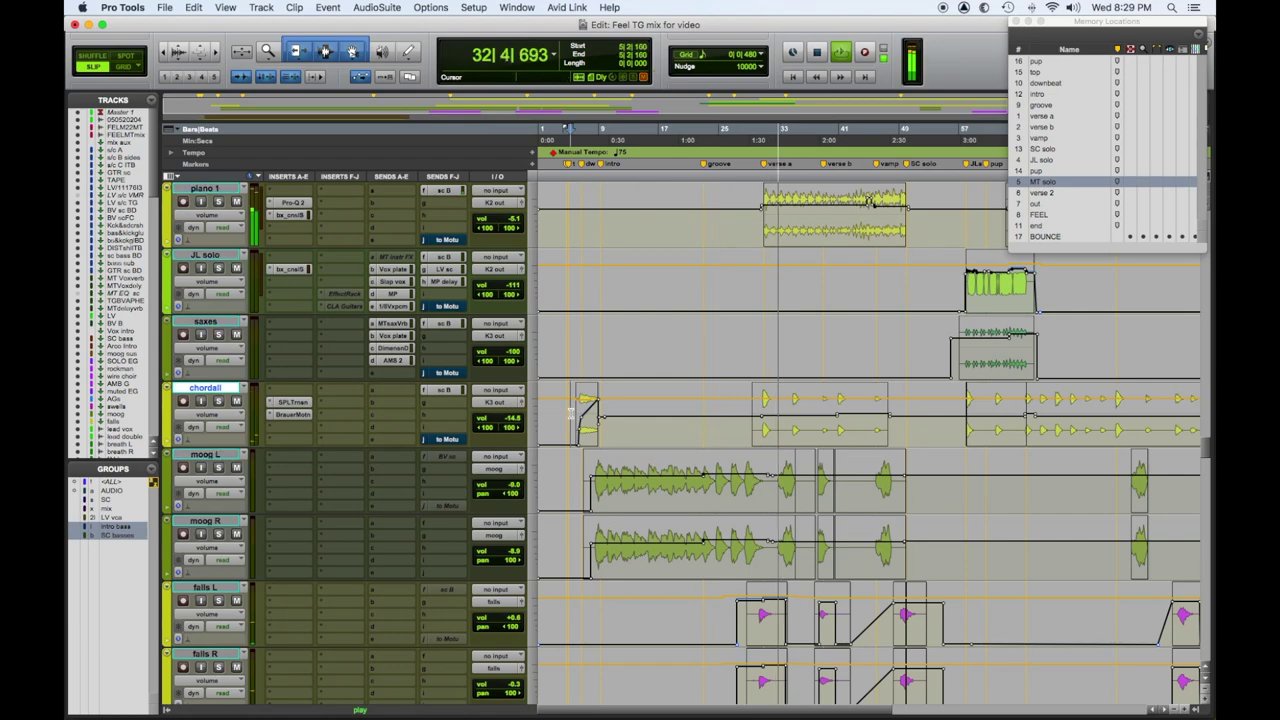
key("space")
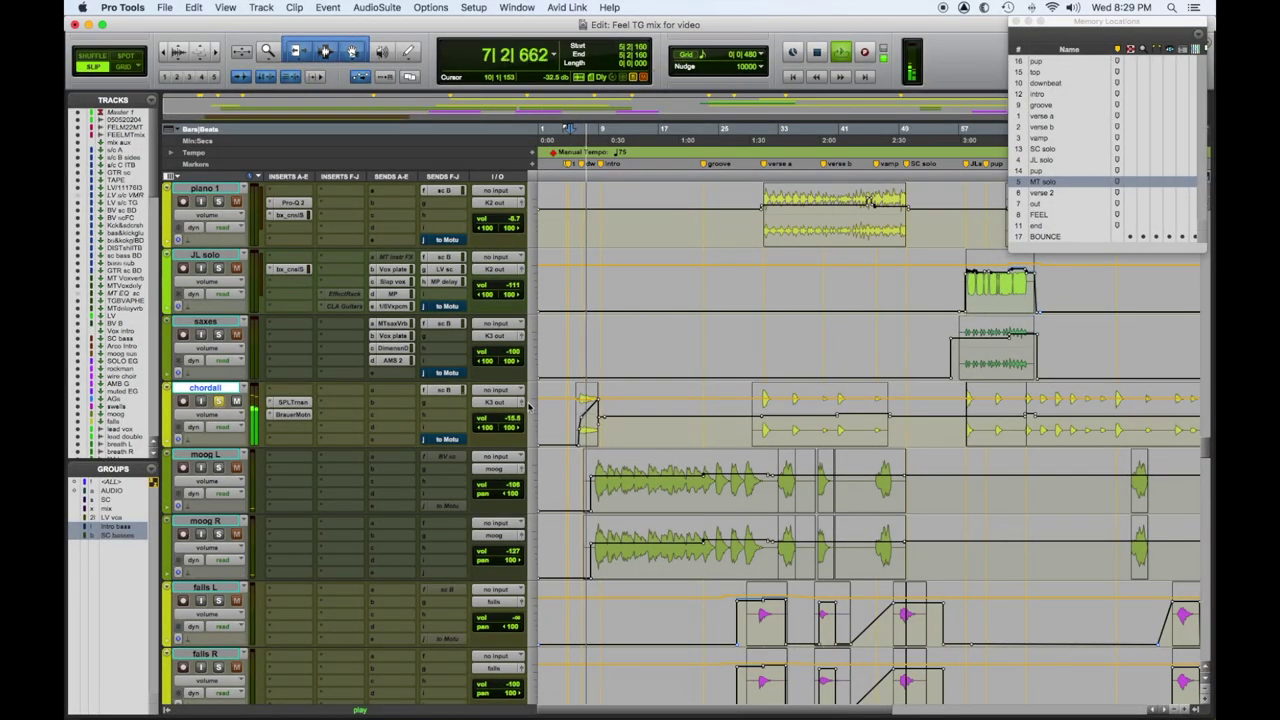
Add the ambipiano track to the soloed chordall, listen to them together, clear the solos, and stop playback.
scroll(608, 440, "up", 5)
scroll(610, 447, "up", 1)
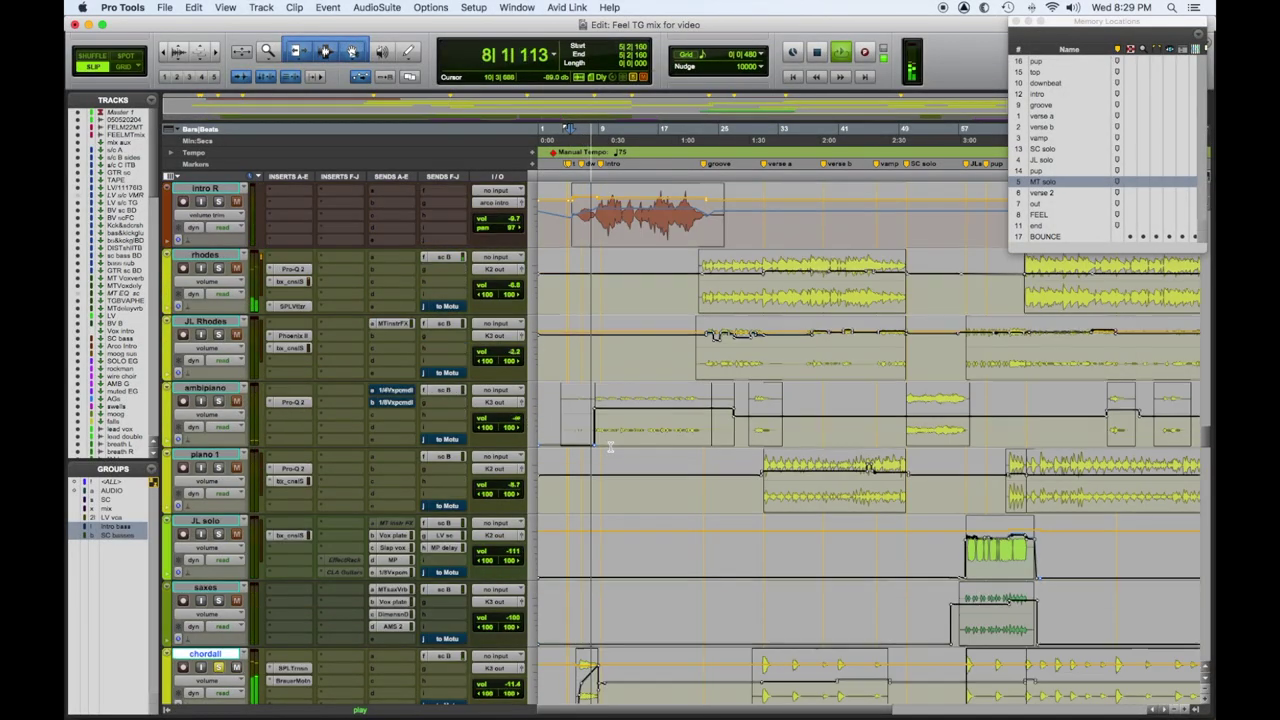
left_click(218, 401)
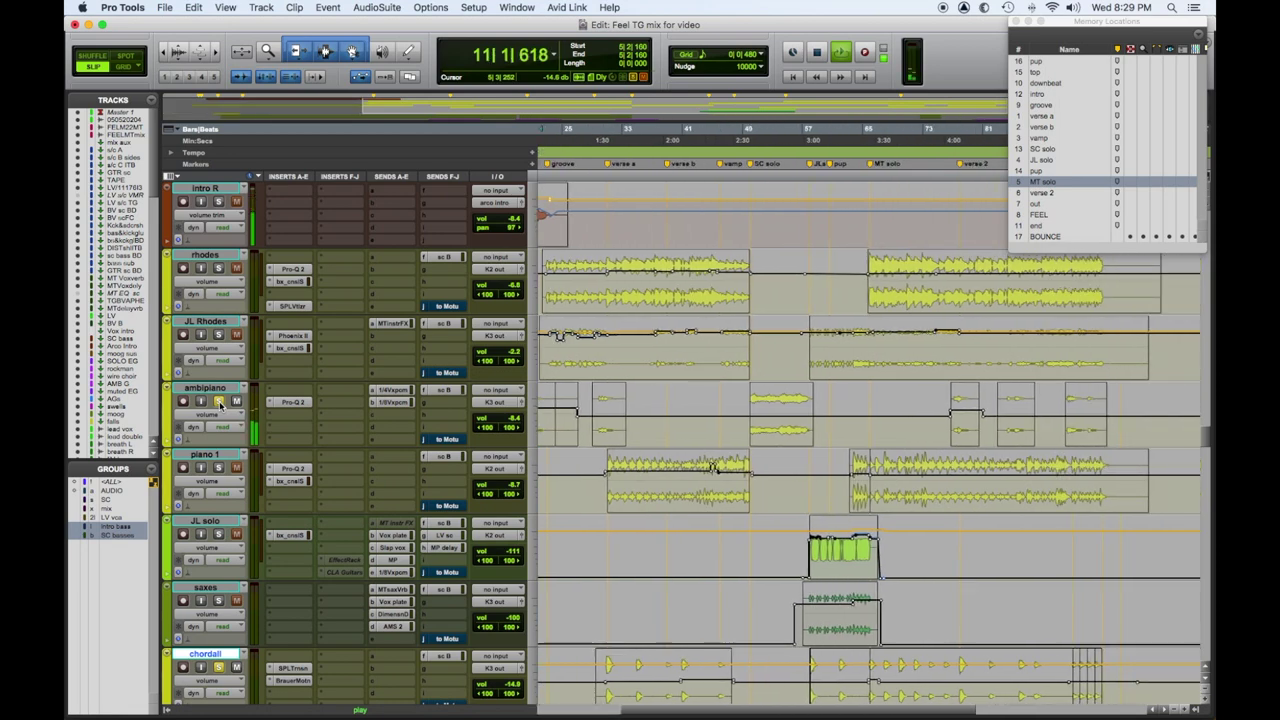
left_click(218, 401)
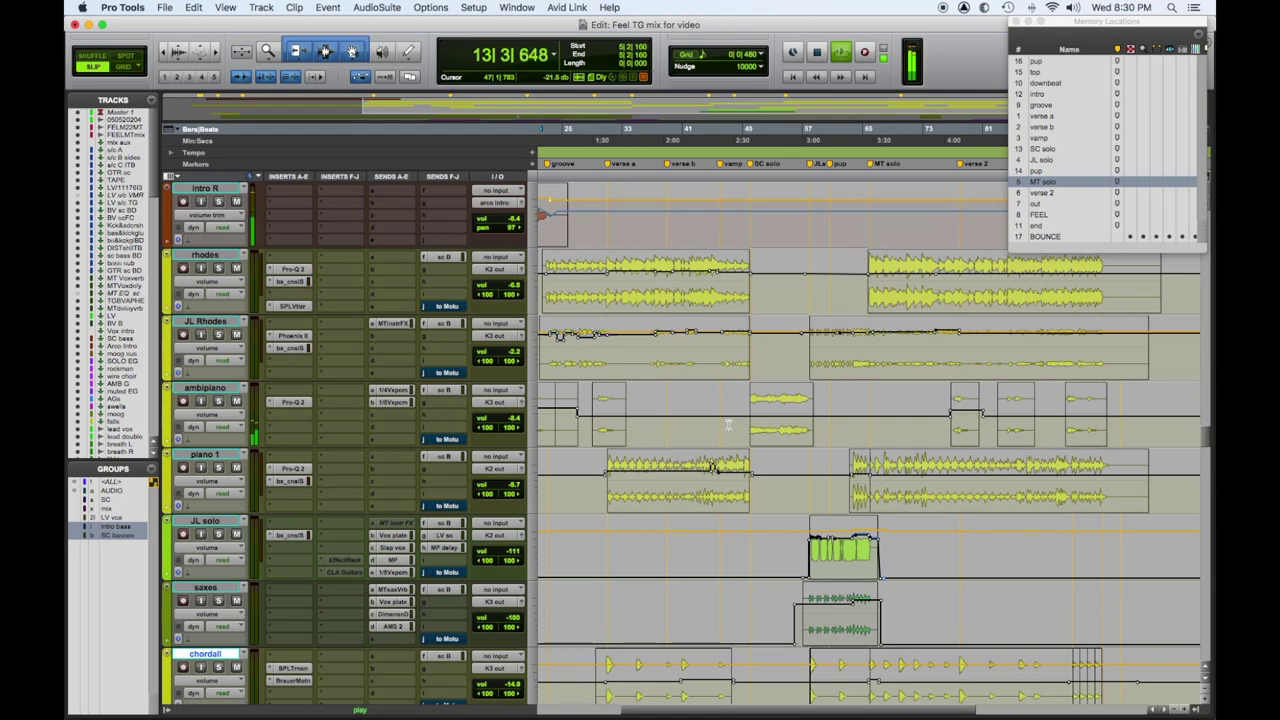
key("space")
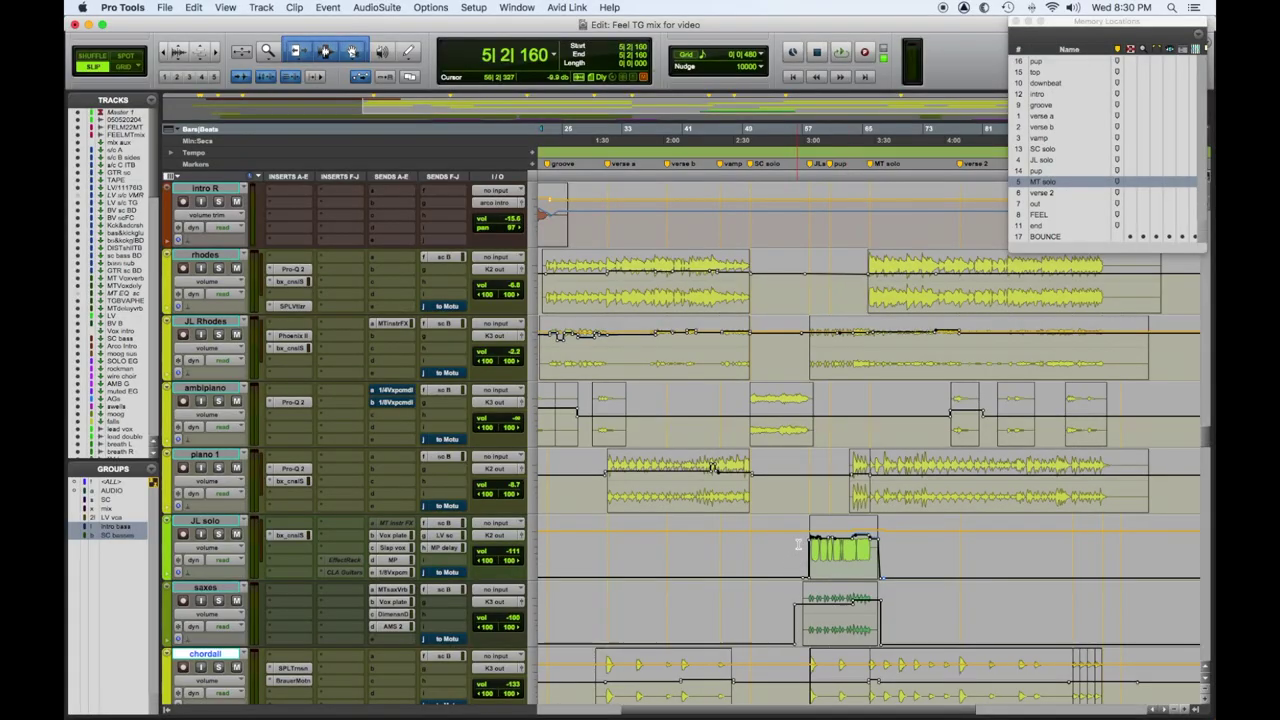
Play the soloed JL solo track from bar 56 and inspect its bx_console SSL 4000 E insert, closing the plug-in after viewing.
left_click(798, 544)
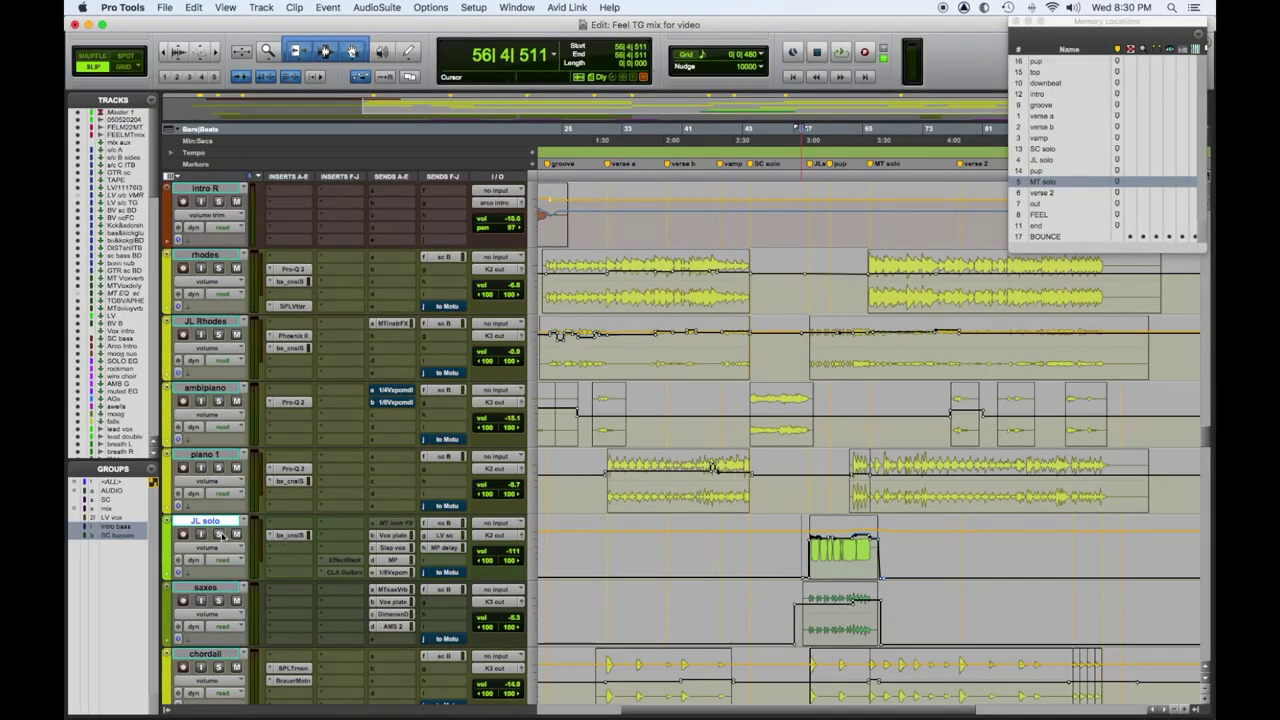
left_click(290, 535)
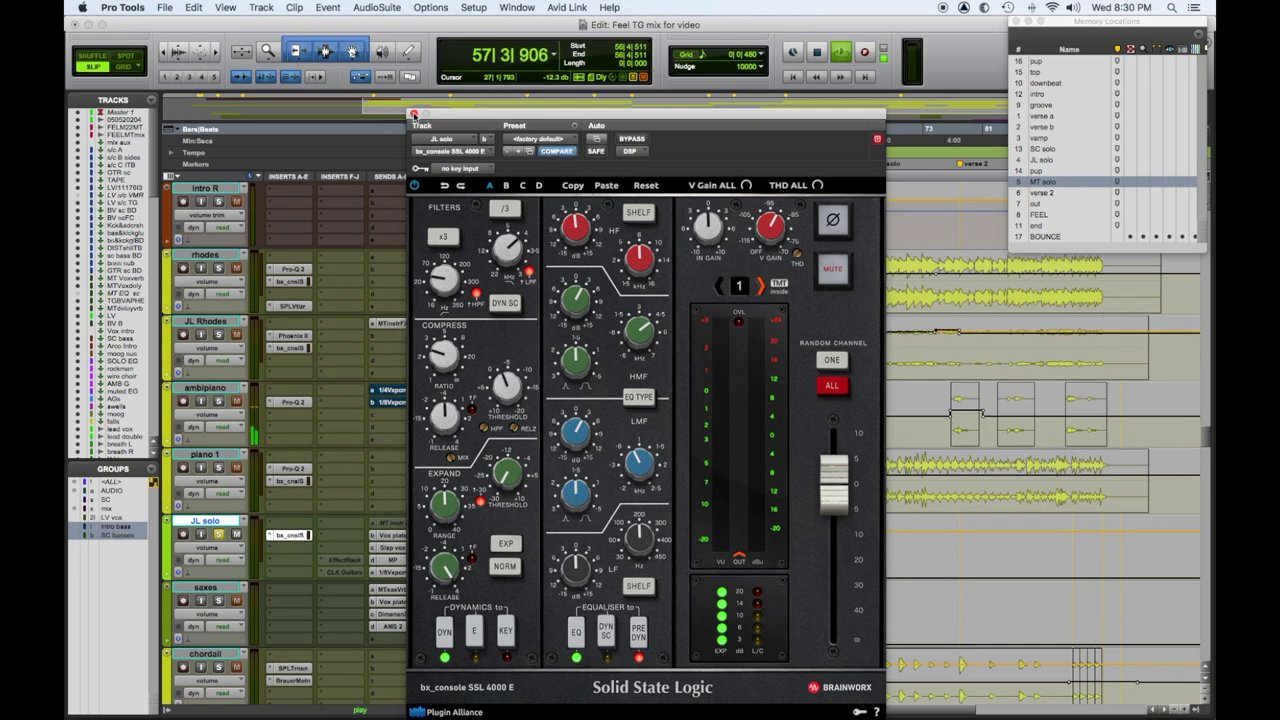
left_click(414, 113)
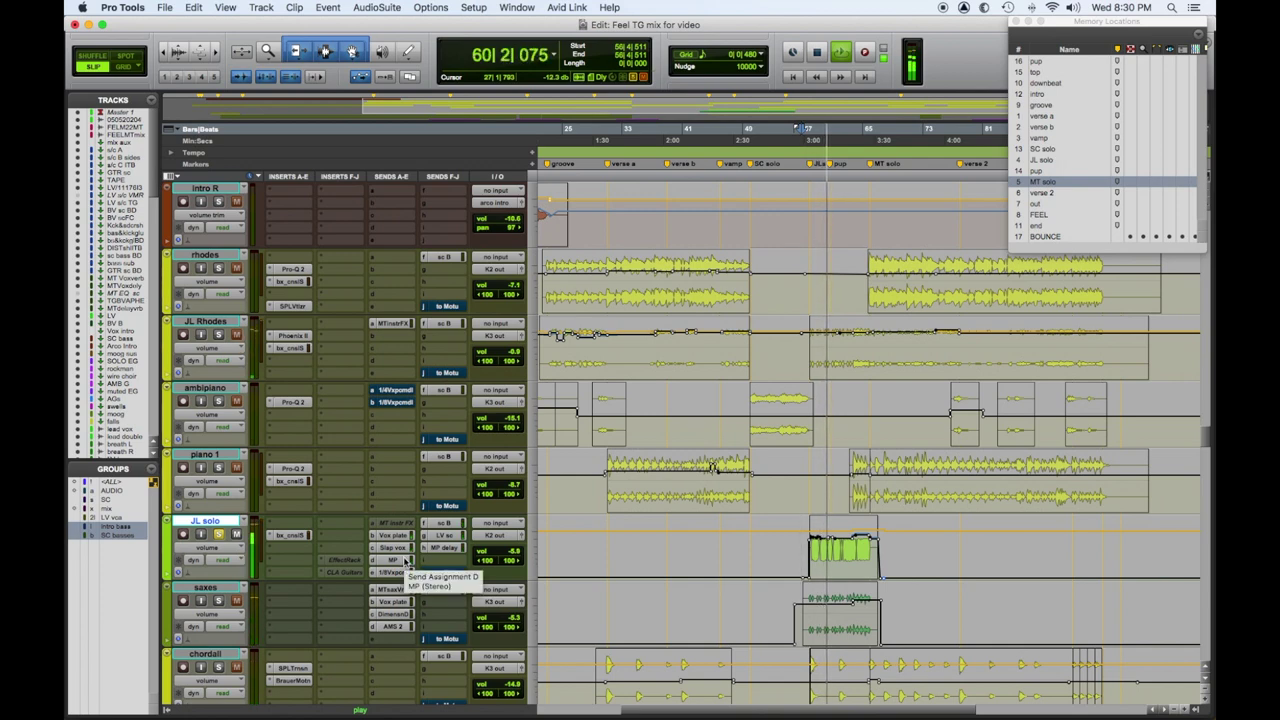
Add JL Rhodes, ambipiano, piano 1, saxes and chordall to the solos during playback, stop, and review the keyboard tracks.
left_click(220, 335)
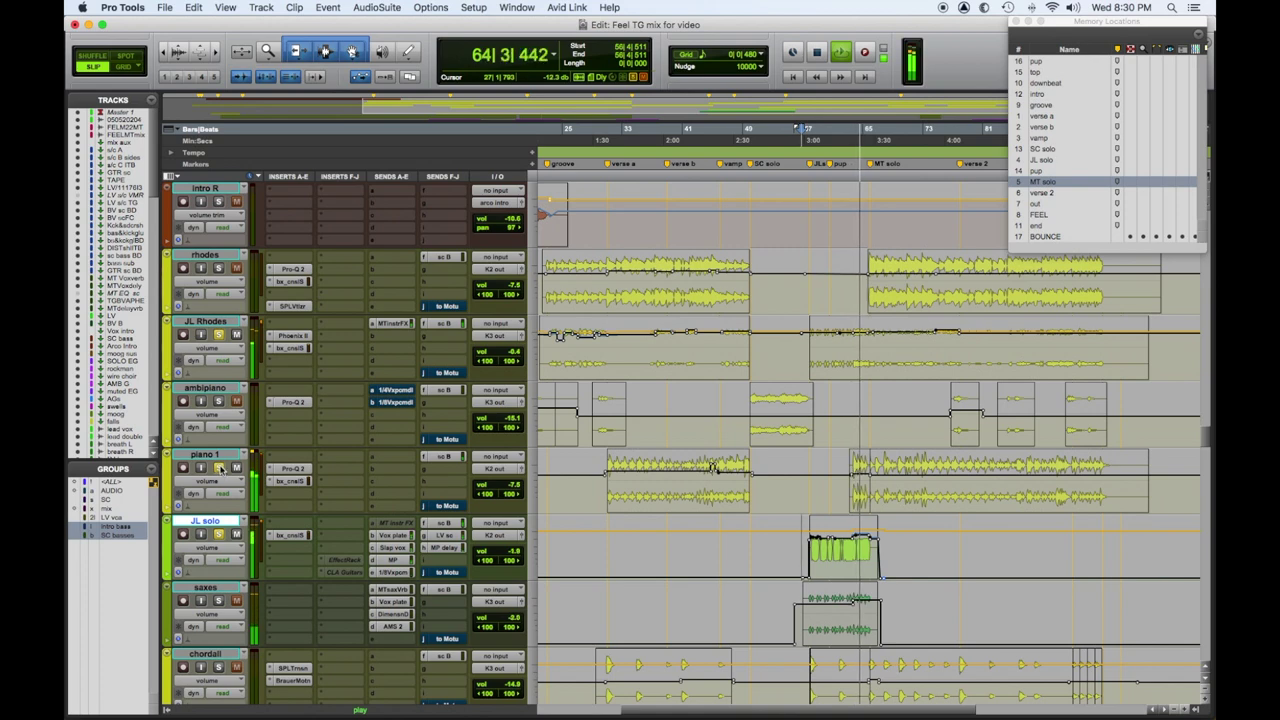
scroll(220, 469, "down", 1)
scroll(220, 469, "down", 1)
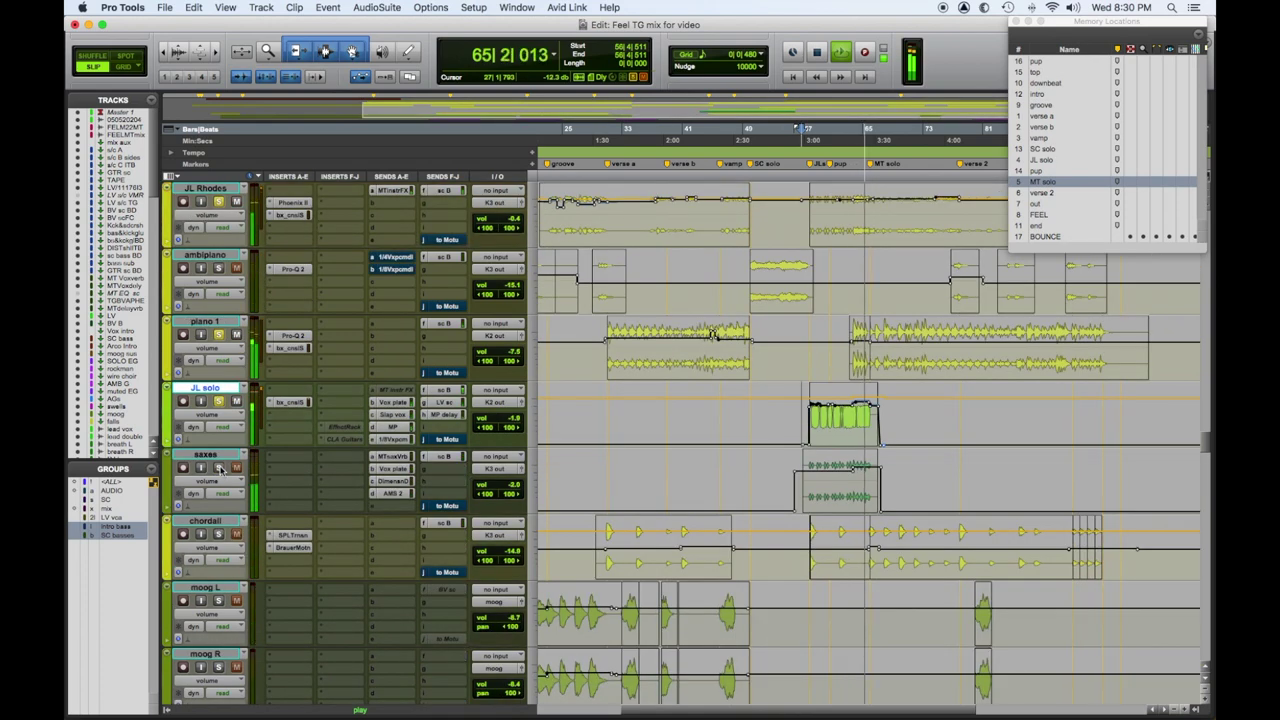
scroll(220, 469, "down", 1)
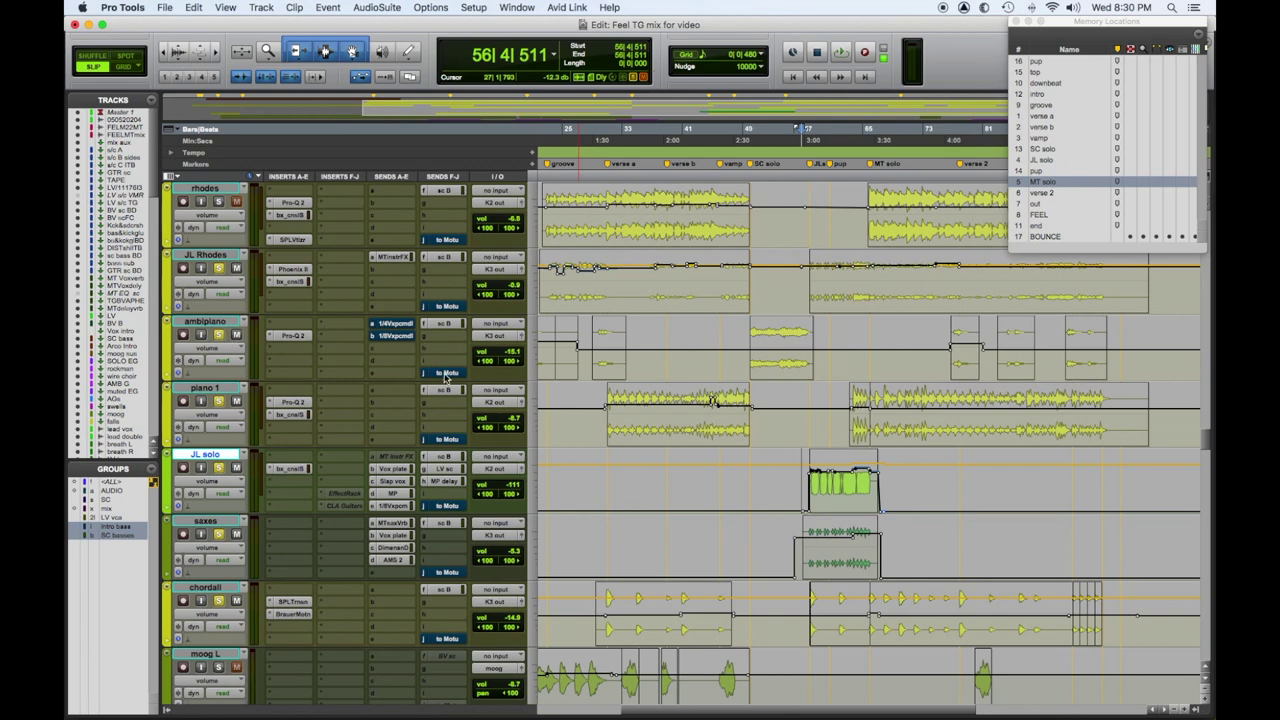
scroll(440, 393, "up", 2)
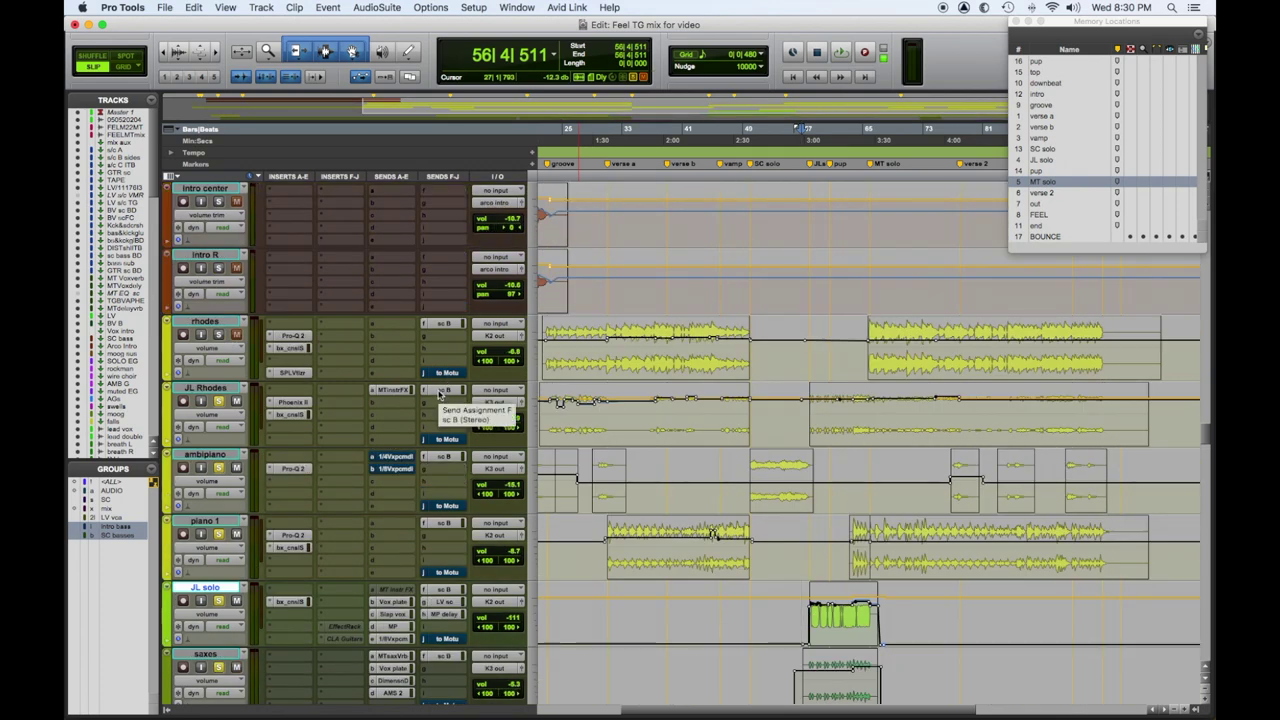
Play the full mix without solos from bar 56 while reviewing the tracks between rhodes and EZ, and stop playback.
scroll(440, 395, "down", 5)
key("space")
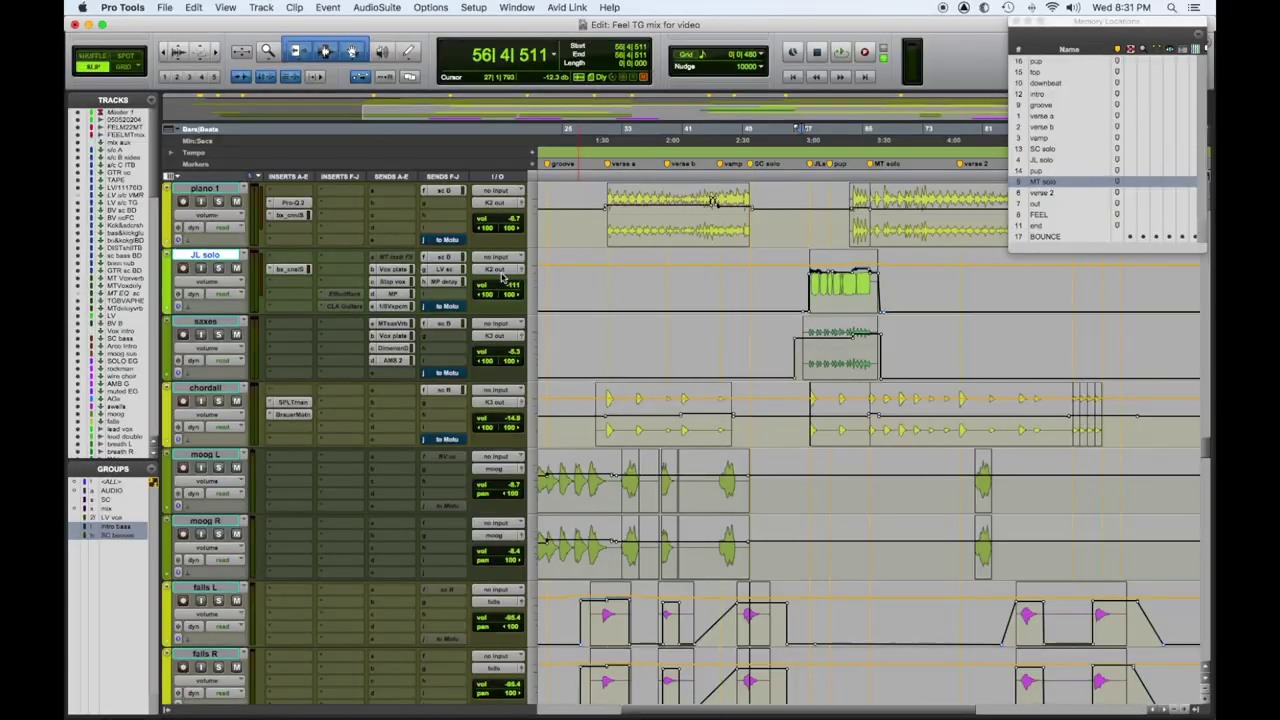
key("space")
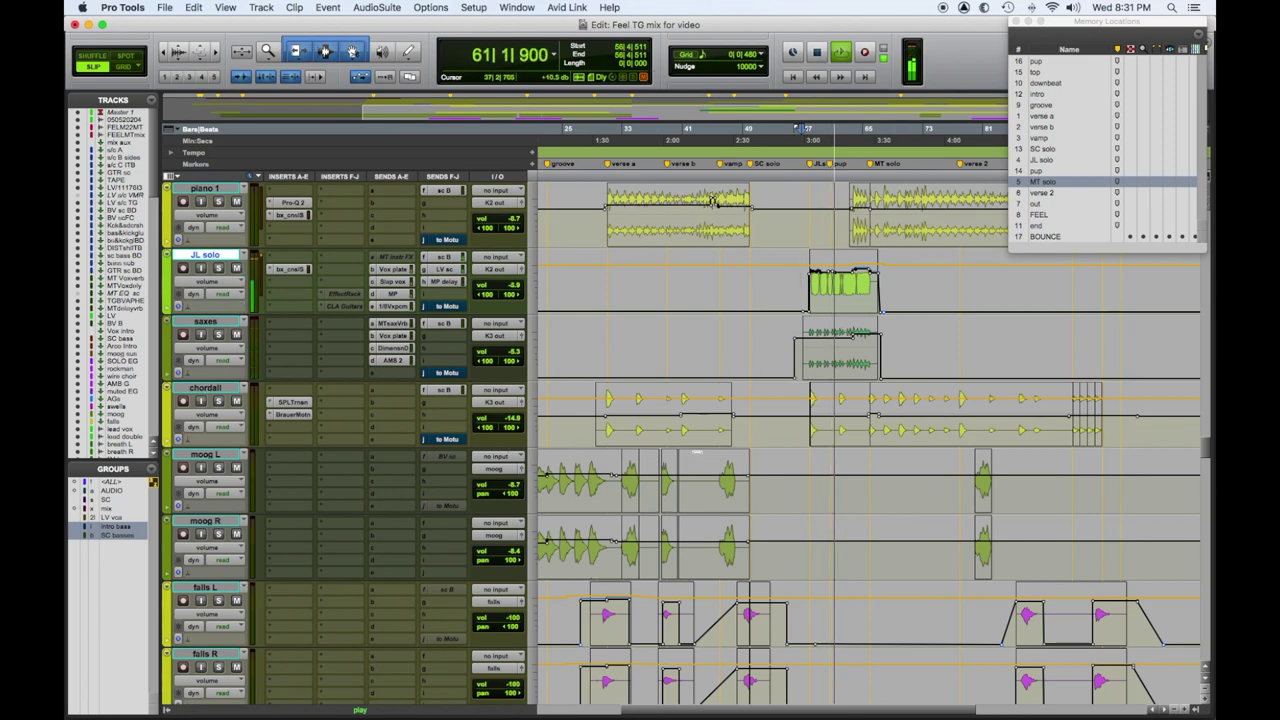
scroll(737, 418, "down", 2)
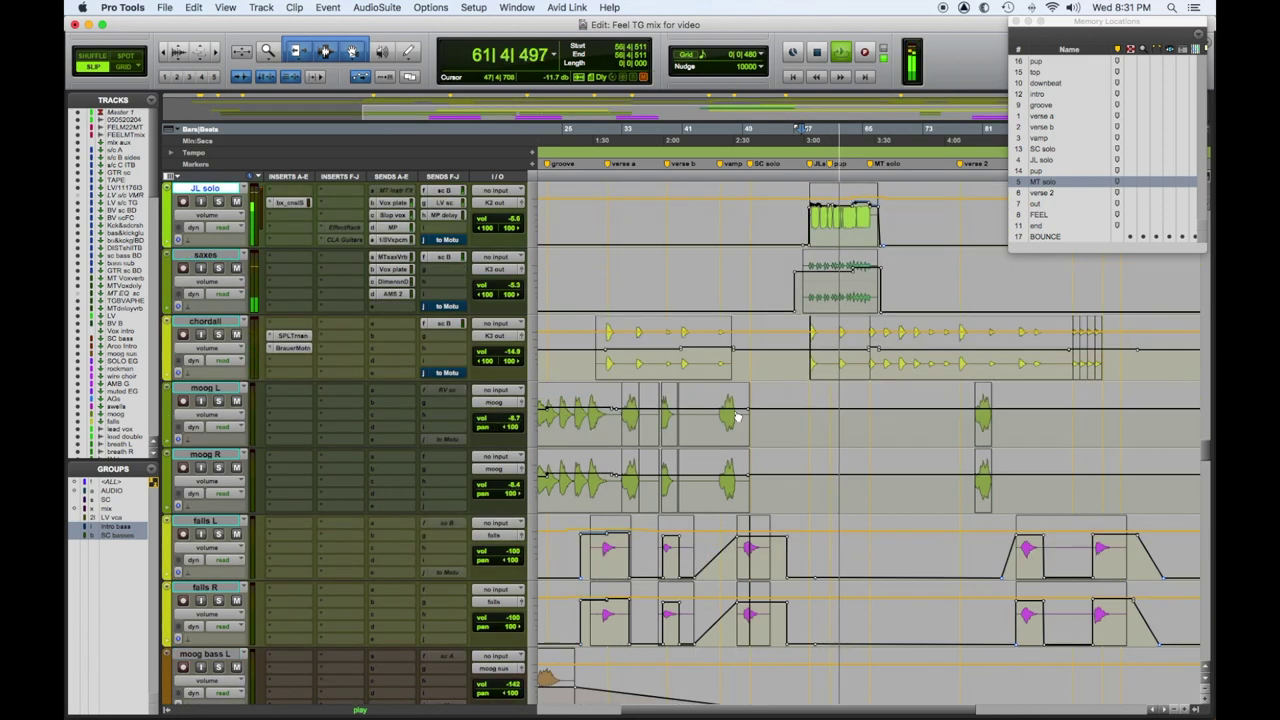
scroll(737, 418, "down", 5)
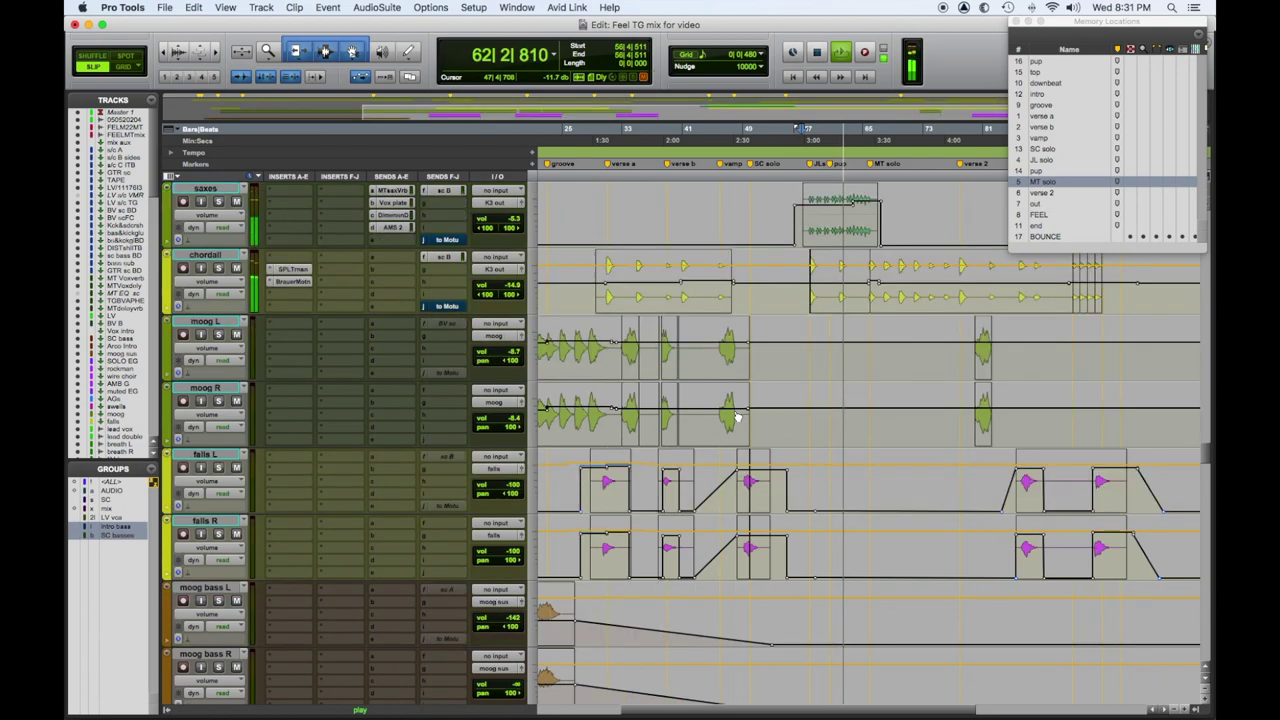
scroll(737, 418, "up", 5)
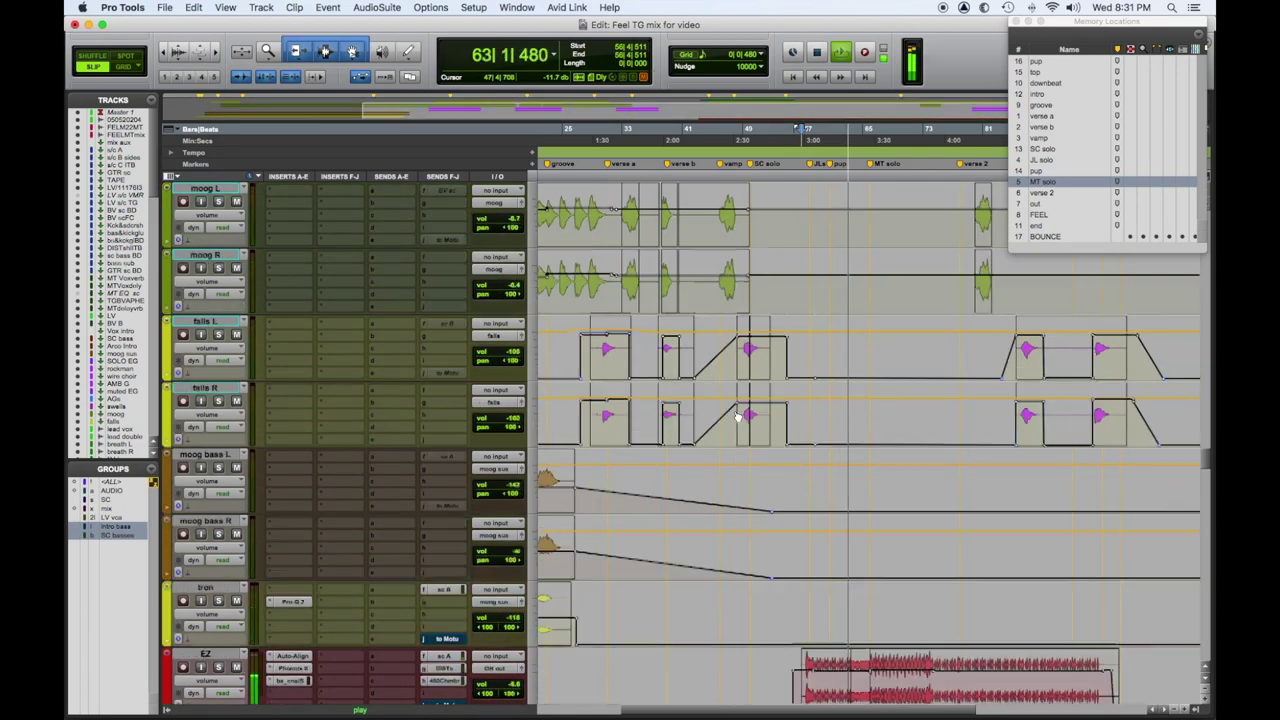
scroll(737, 418, "up", 2)
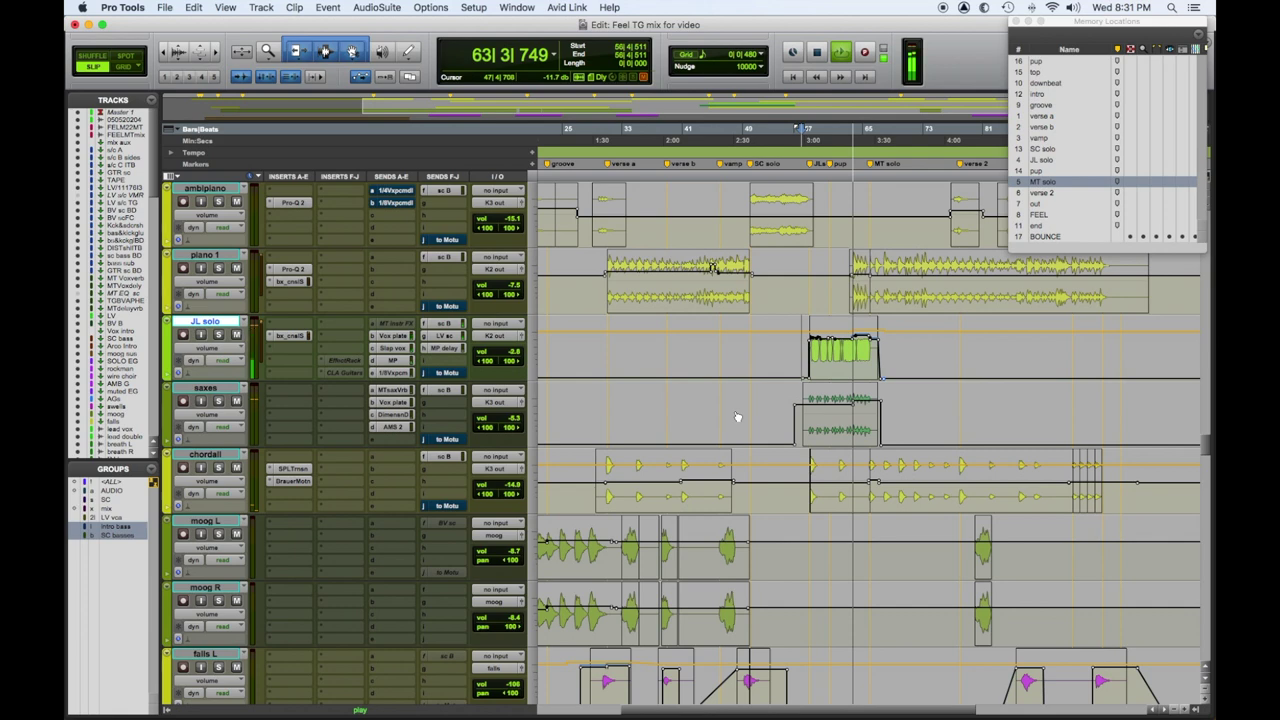
scroll(737, 418, "up", 1)
scroll(737, 418, "up", 1)
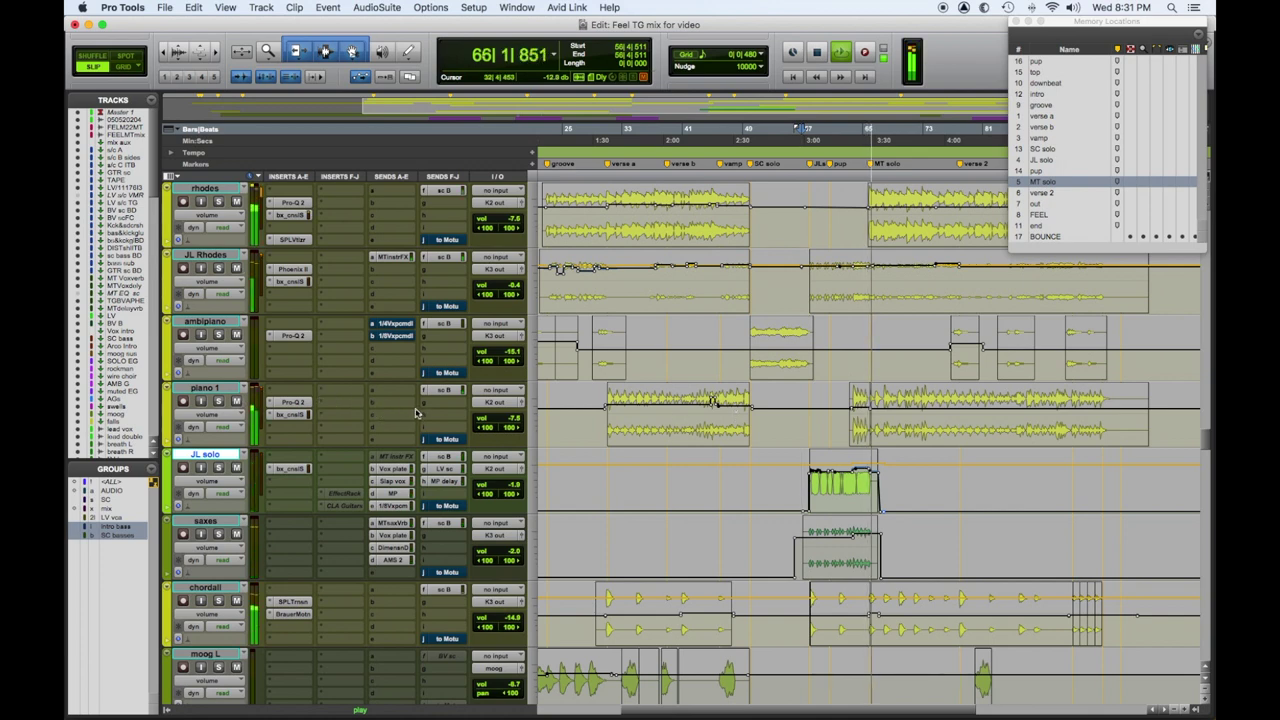
key("space")
Solo moog L and moog R and play their verse 2 part from bar 79.
scroll(600, 480, "down", 5)
scroll(700, 540, "right", 5)
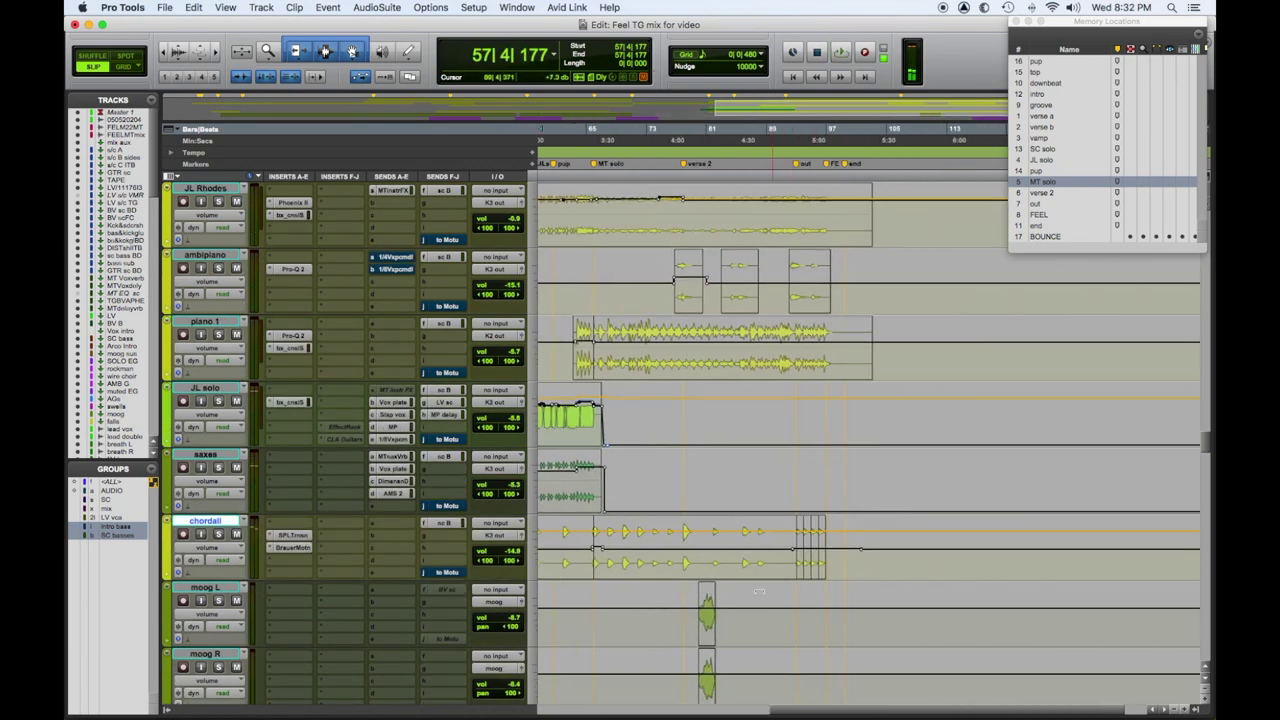
left_click(652, 483)
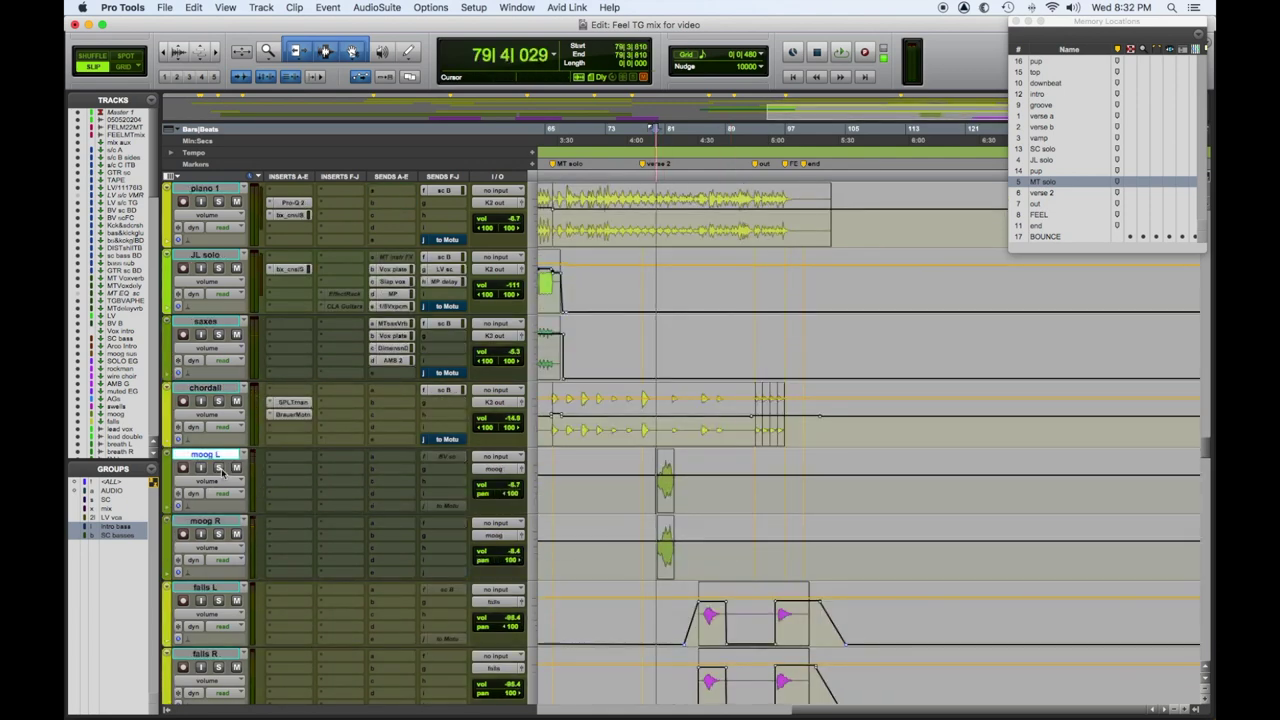
key("space")
left_click(220, 535)
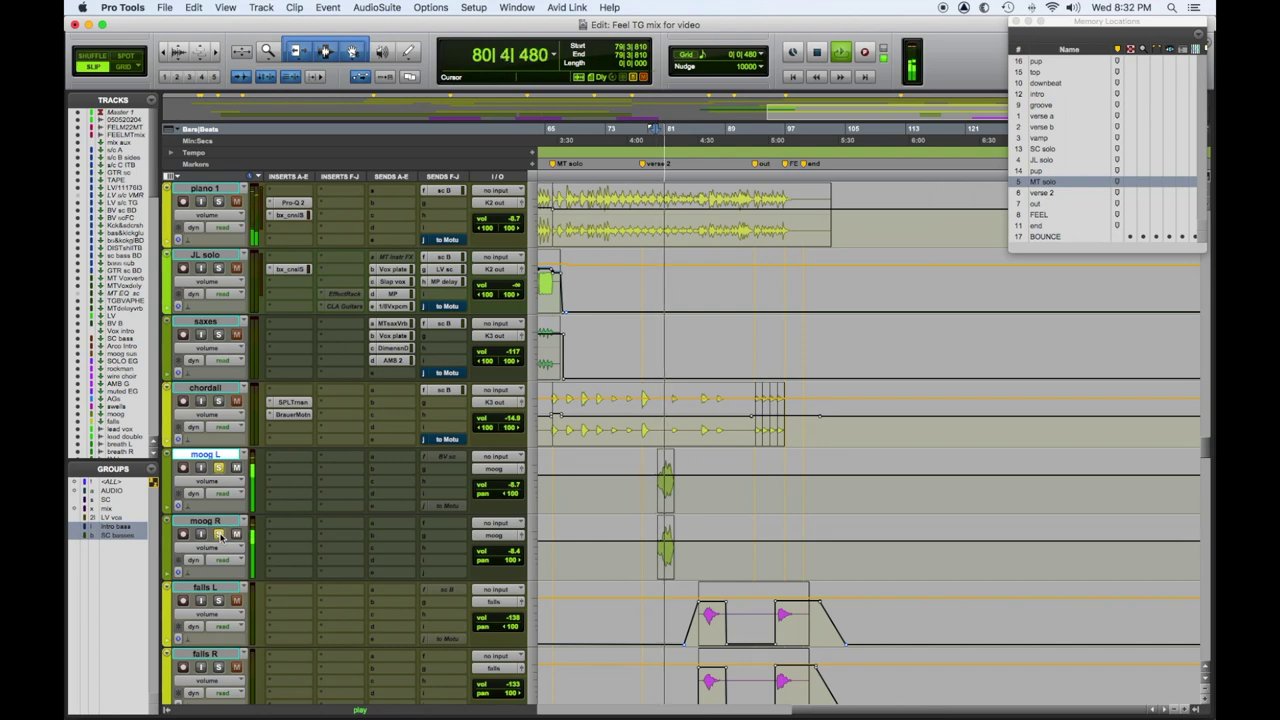
Clear the moog solos and listen to the full mix through verse 2 while reviewing the tracks up to rhodes.
key("space")
scroll(556, 555, "down", 6)
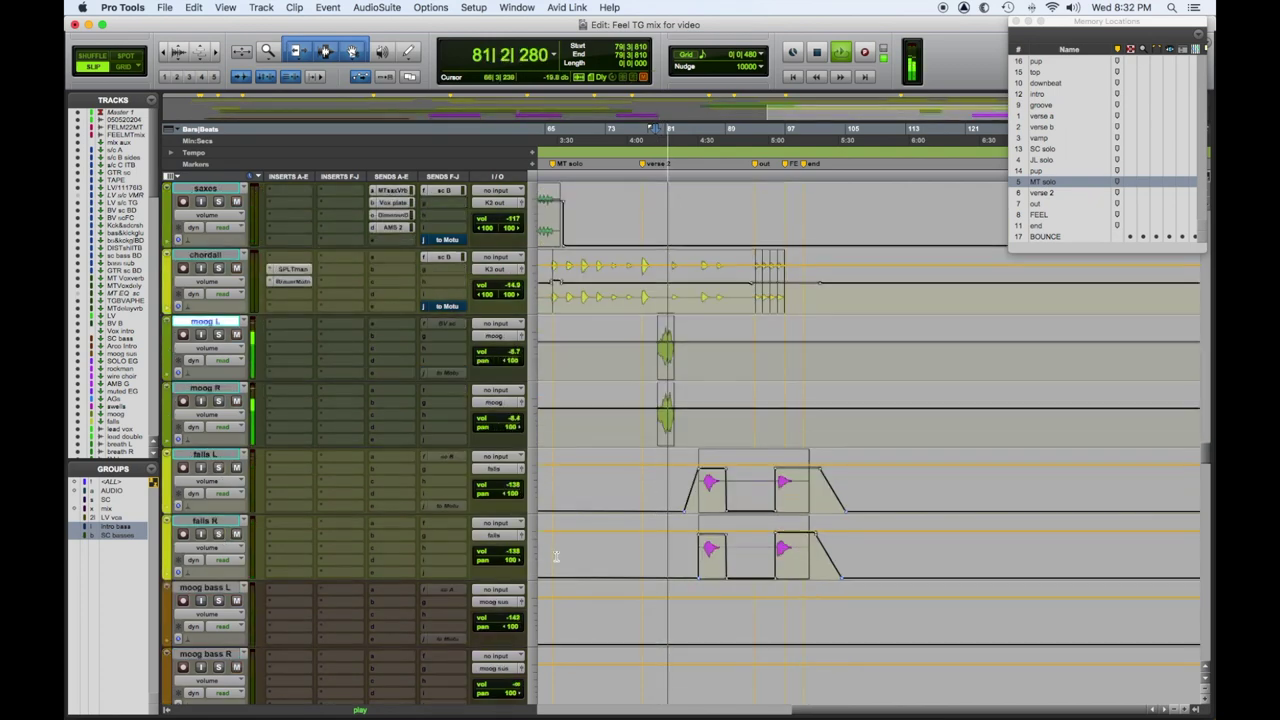
scroll(556, 555, "up", 3)
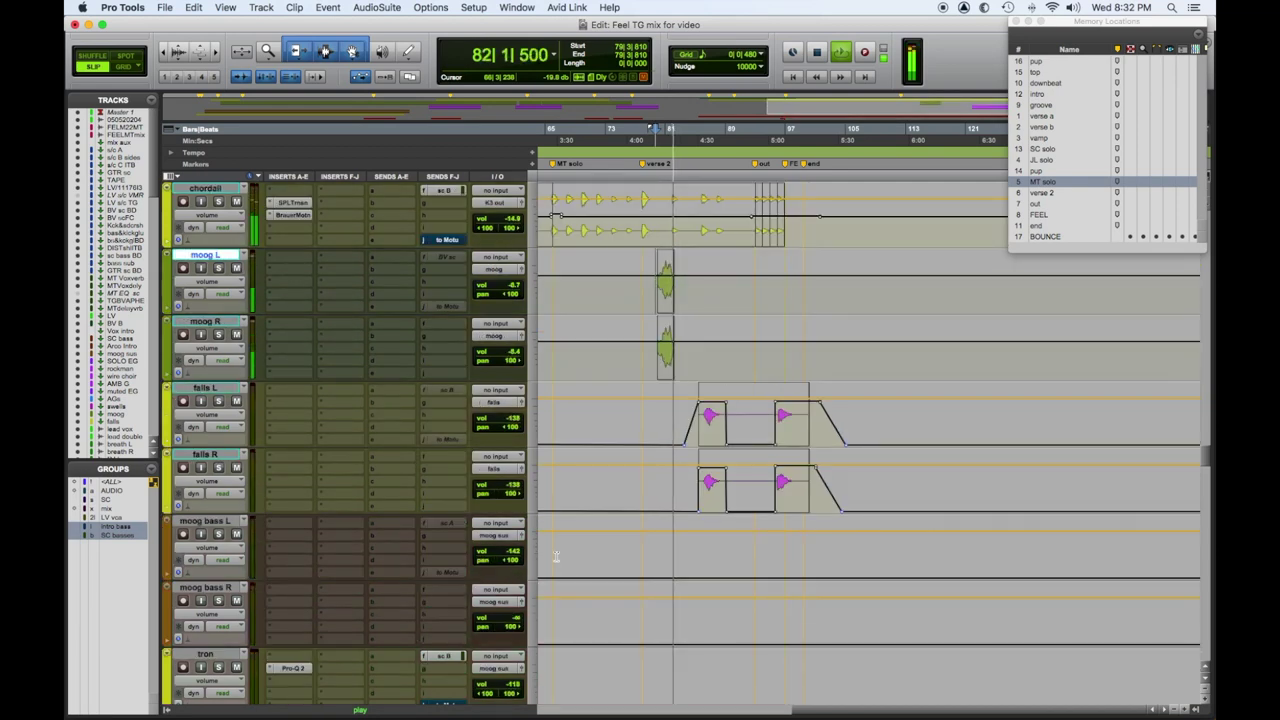
scroll(556, 555, "up", 7)
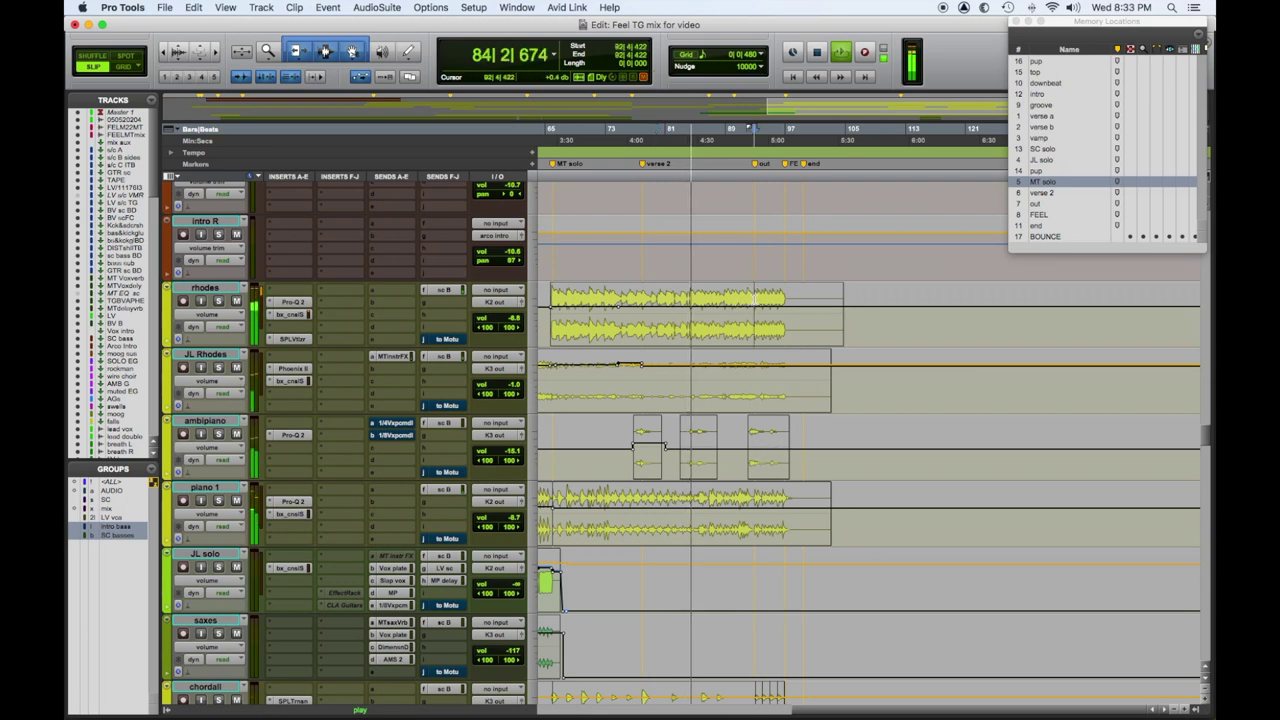
Play the full mix from bar 92 through the end of the song while viewing the chordall and falls tracks, and stop playback.
left_click(766, 297)
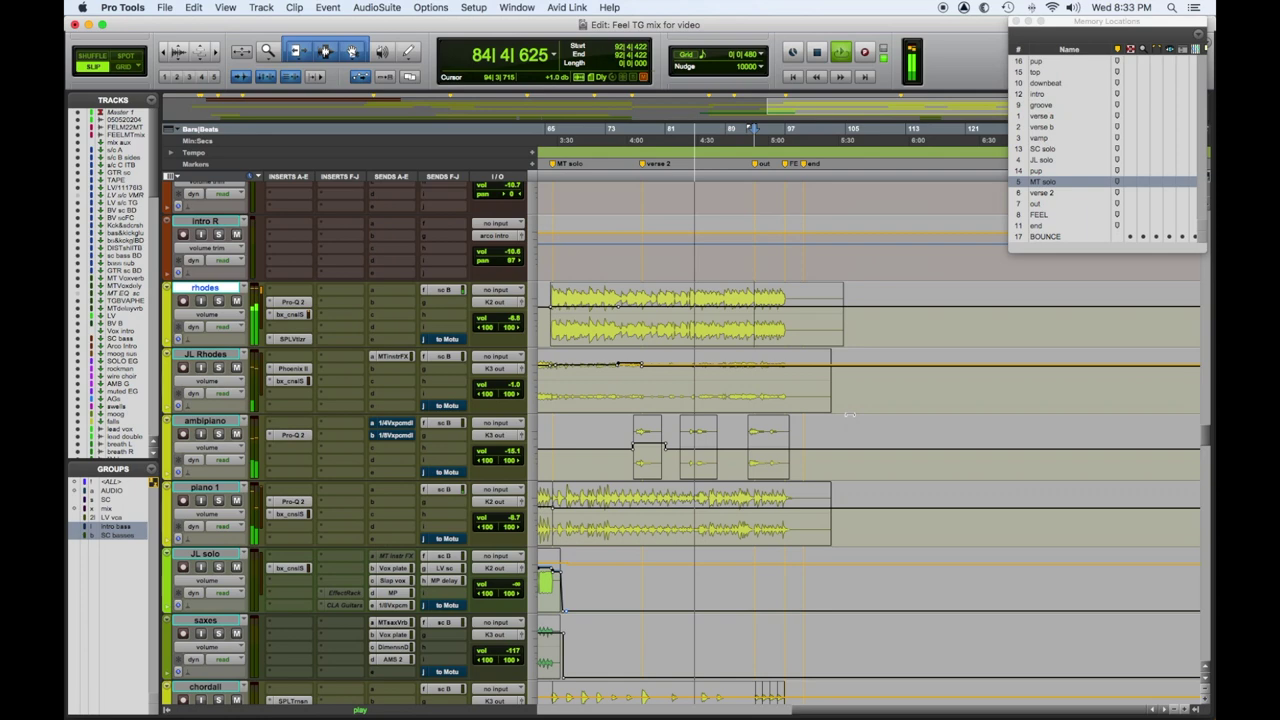
key("space")
scroll(849, 413, "down", 5)
key("space")
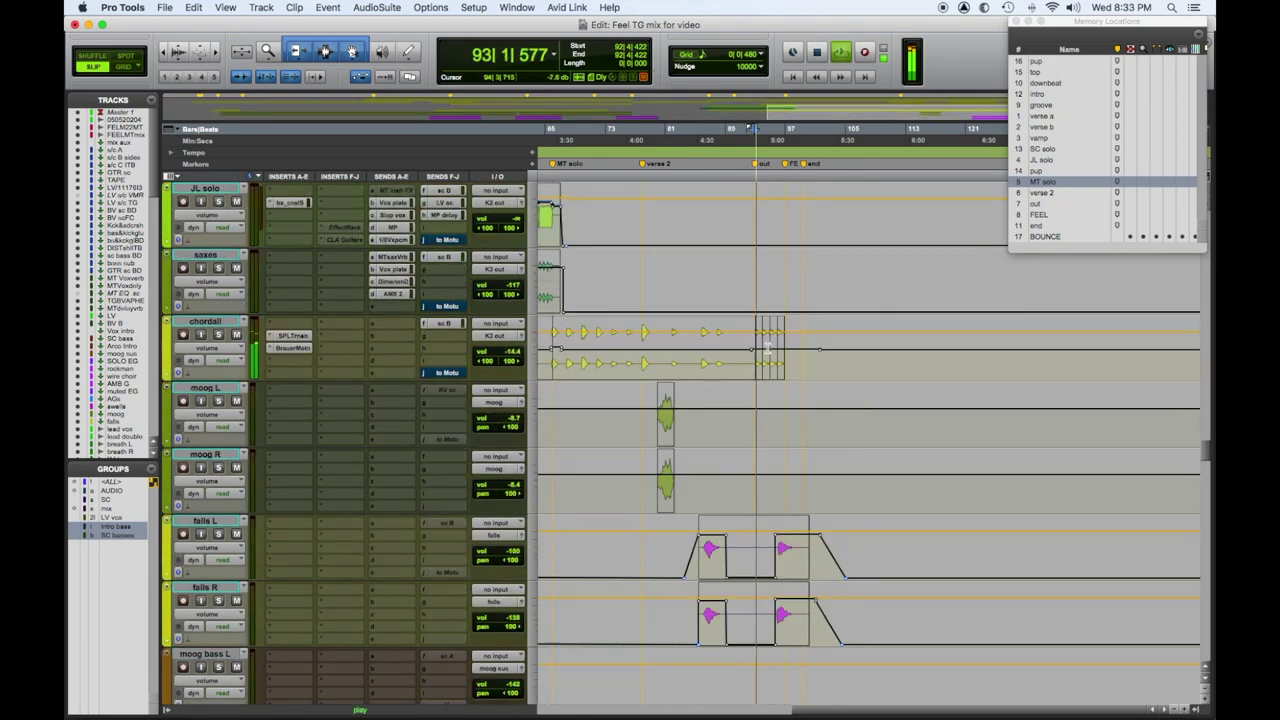
scroll(812, 405, "down", 1)
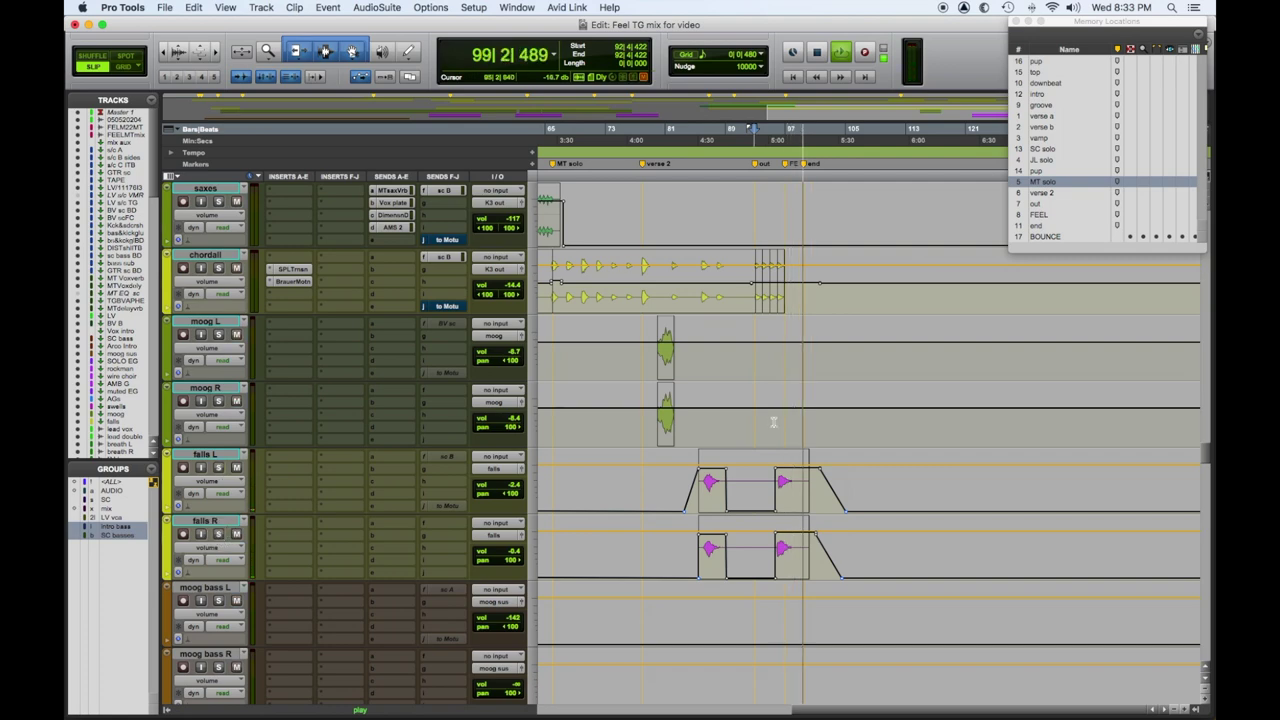
key("space")
scroll(762, 432, "down", 2)
scroll(762, 432, "left", 10)
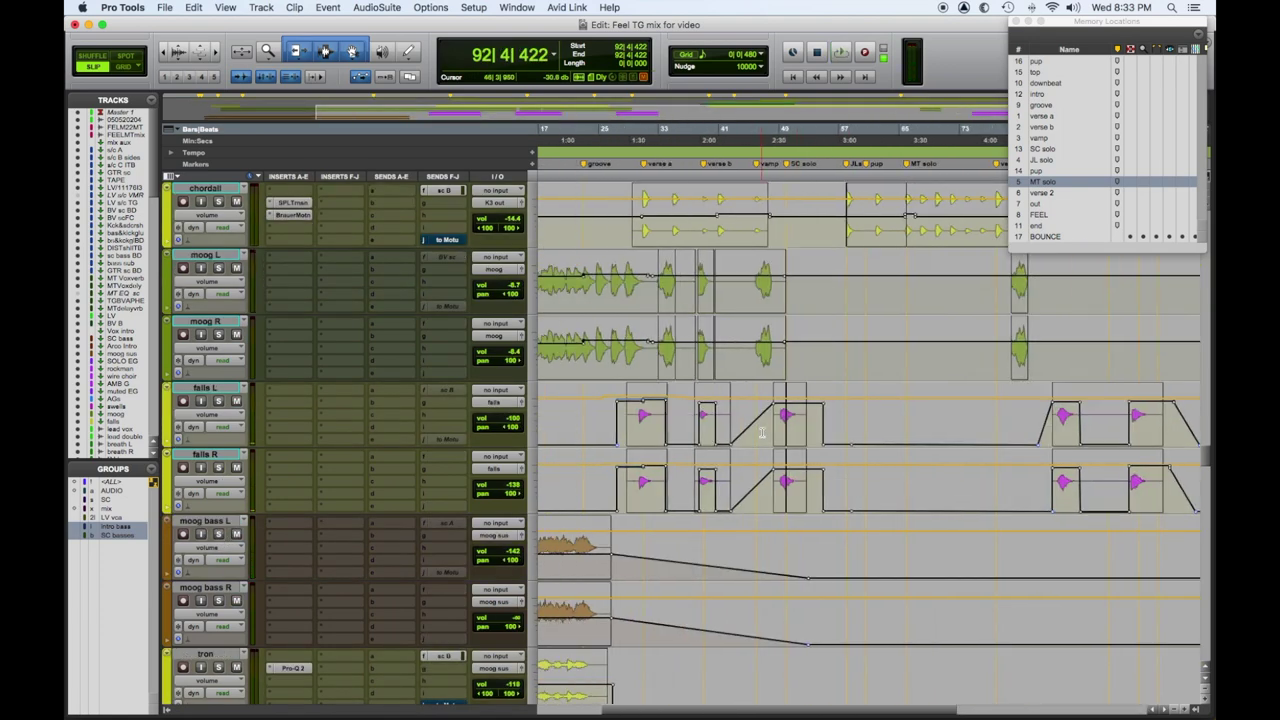